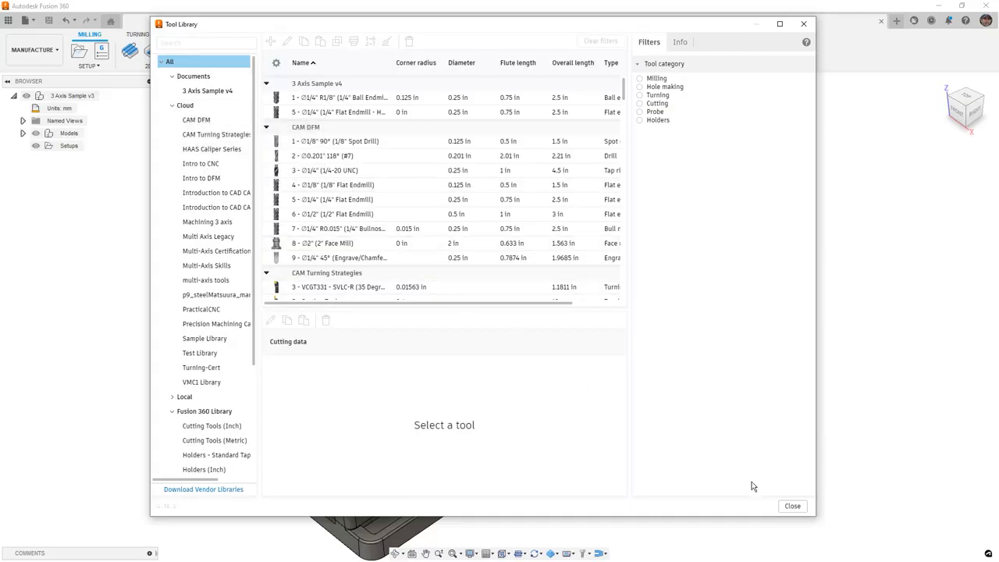
# Close the tool library and check the Enable Cloud Libraries option in the Manufacture preferences.
pyautogui.click(792, 506)
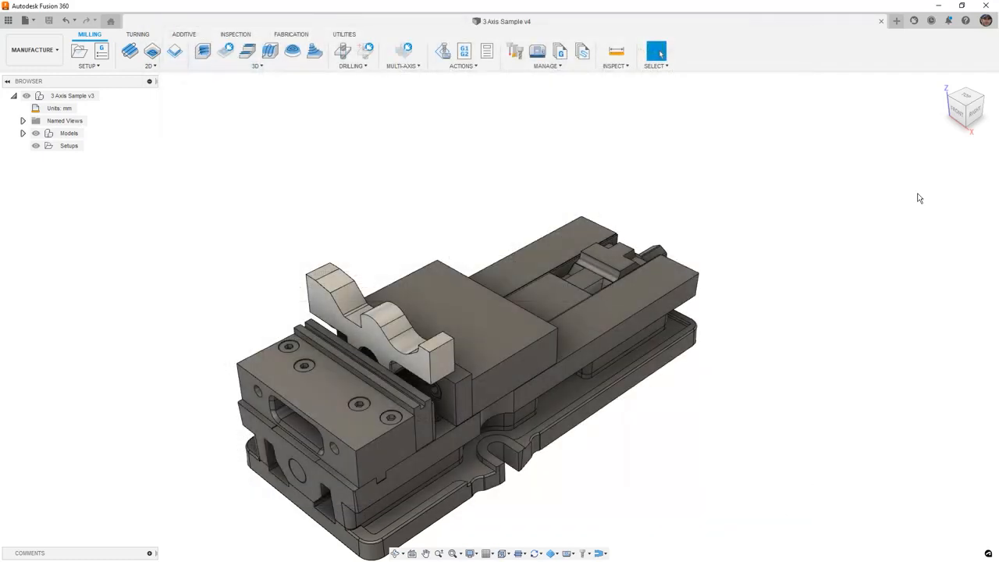
pyautogui.click(986, 21)
pyautogui.click(959, 47)
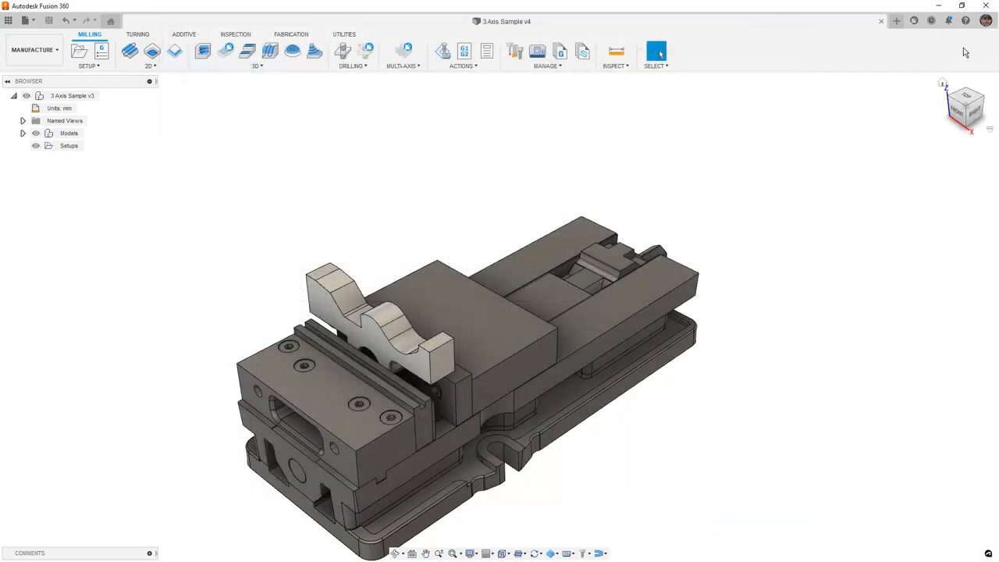
pyautogui.click(297, 178)
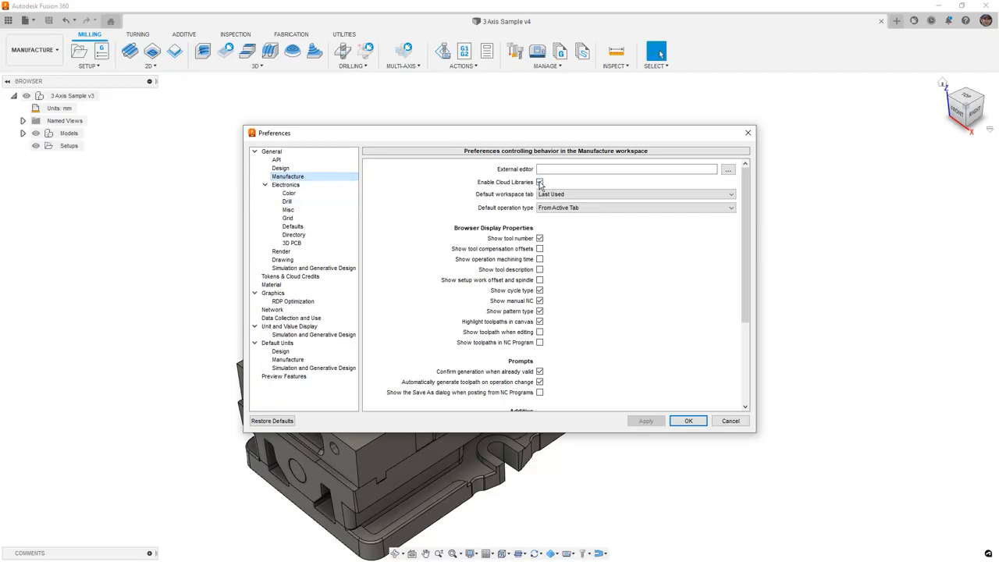
pyautogui.click(694, 422)
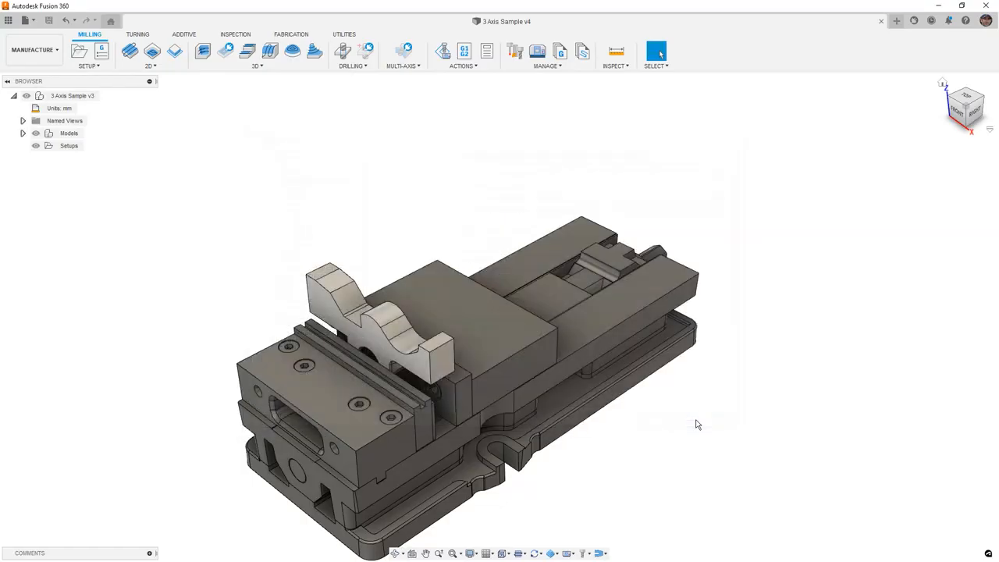
# Import the file 3 Axis Sample Library.tools into the Cloud section of the tool library.
pyautogui.click(515, 51)
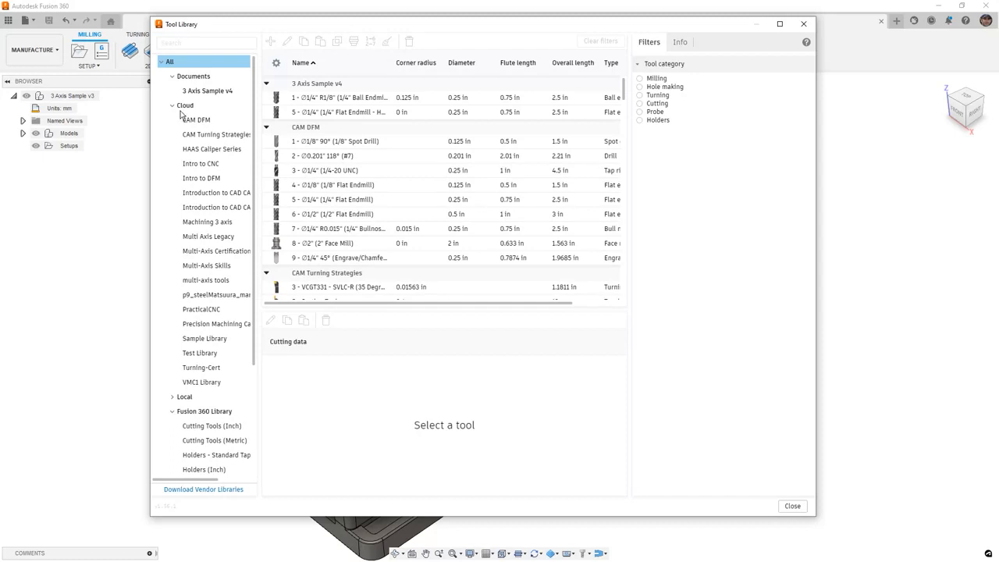
pyautogui.rightClick(187, 109)
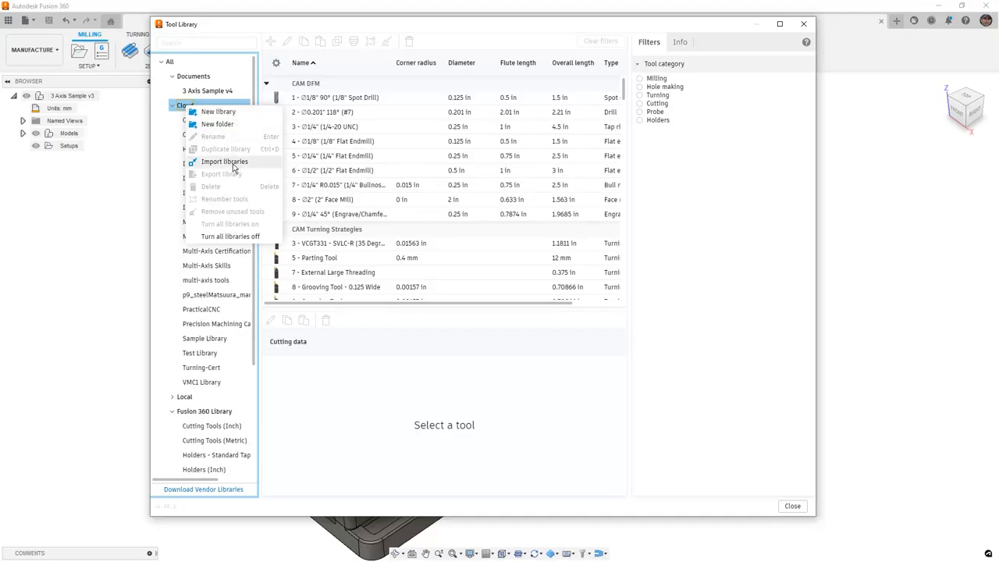
pyautogui.click(234, 167)
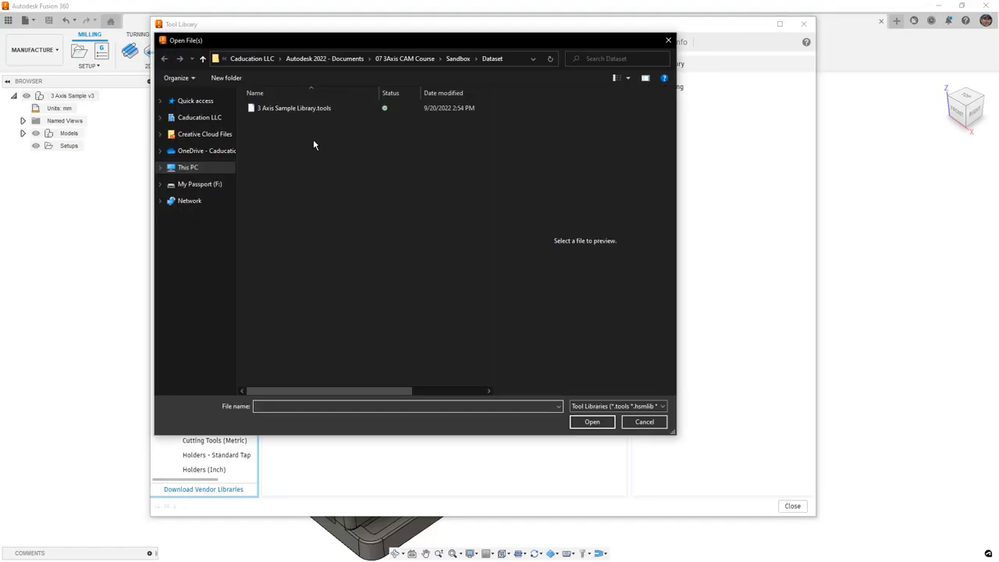
pyautogui.click(306, 111)
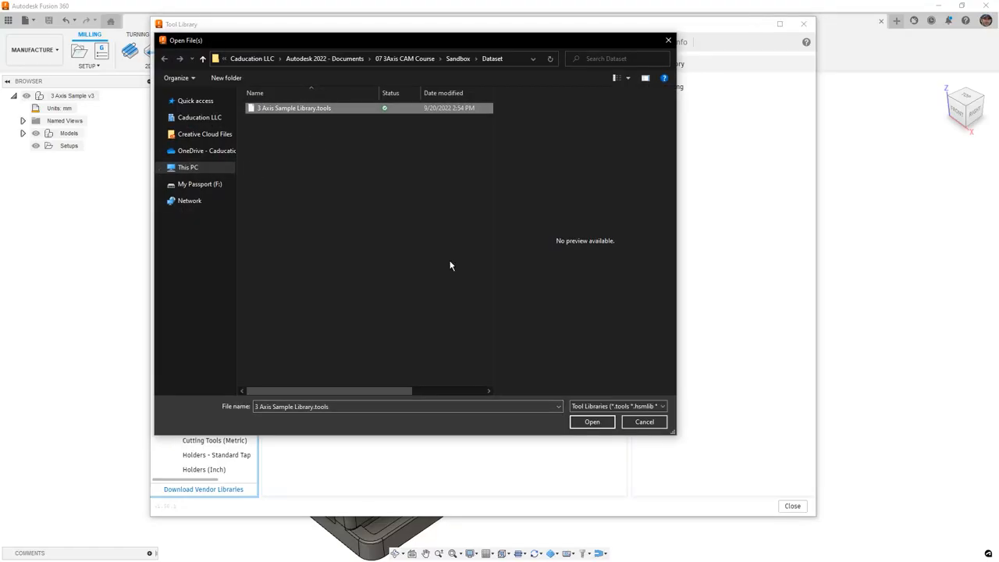
pyautogui.click(591, 421)
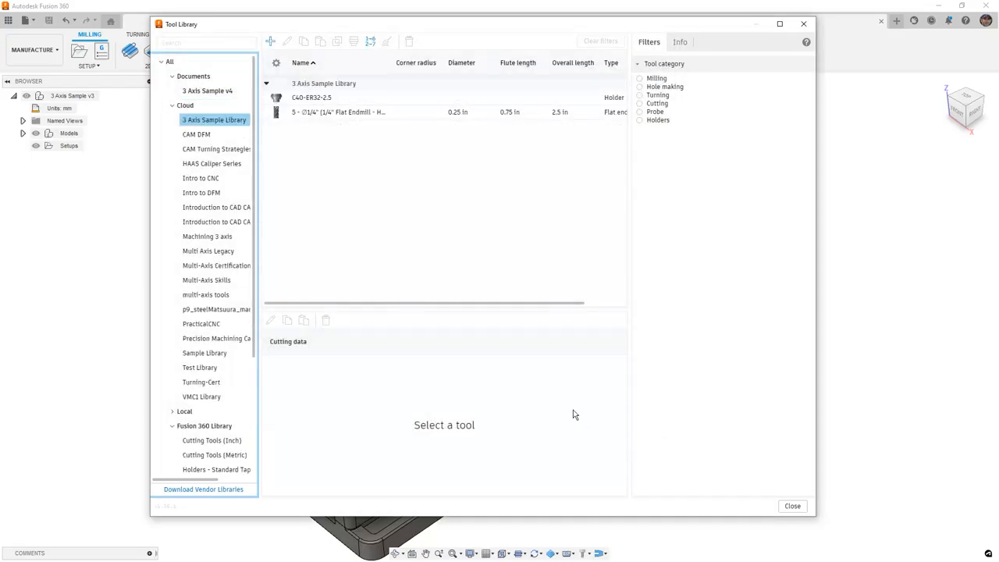
# Review the imported C40-ER32-2.5 holder and the 1/4" flat endmill, including the endmill's post processor settings.
pyautogui.click(315, 101)
pyautogui.click(315, 101)
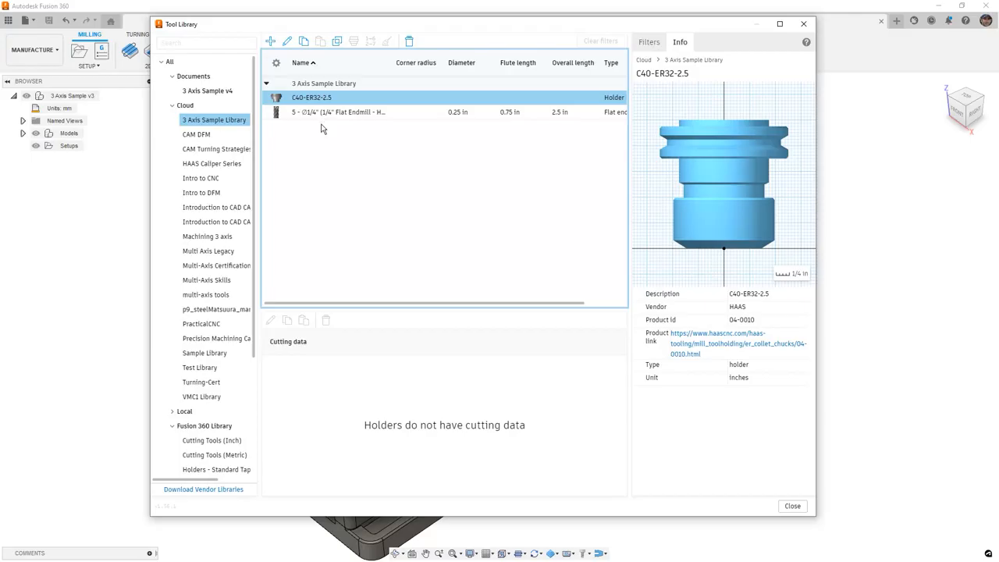
pyautogui.click(324, 116)
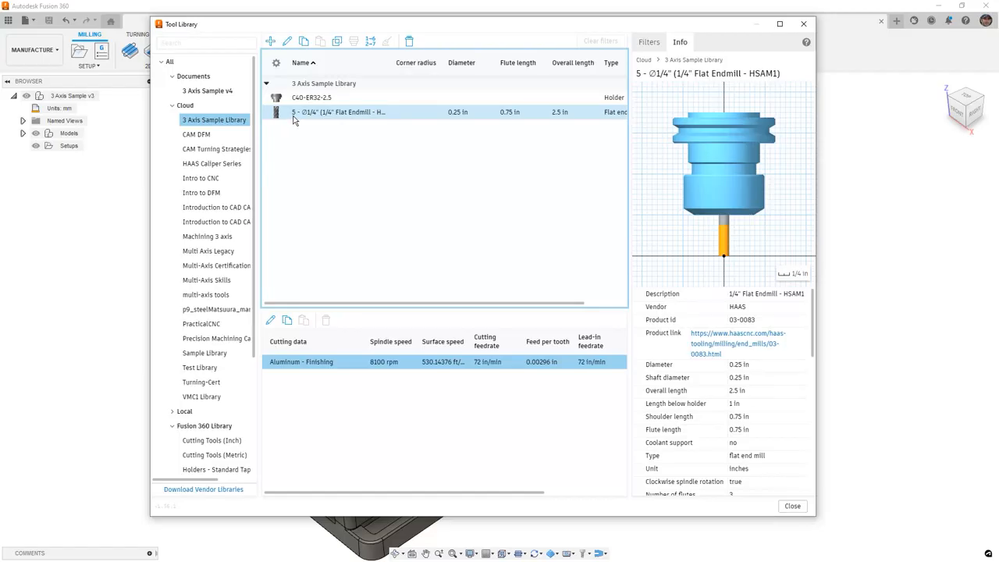
pyautogui.rightClick(333, 113)
pyautogui.click(349, 122)
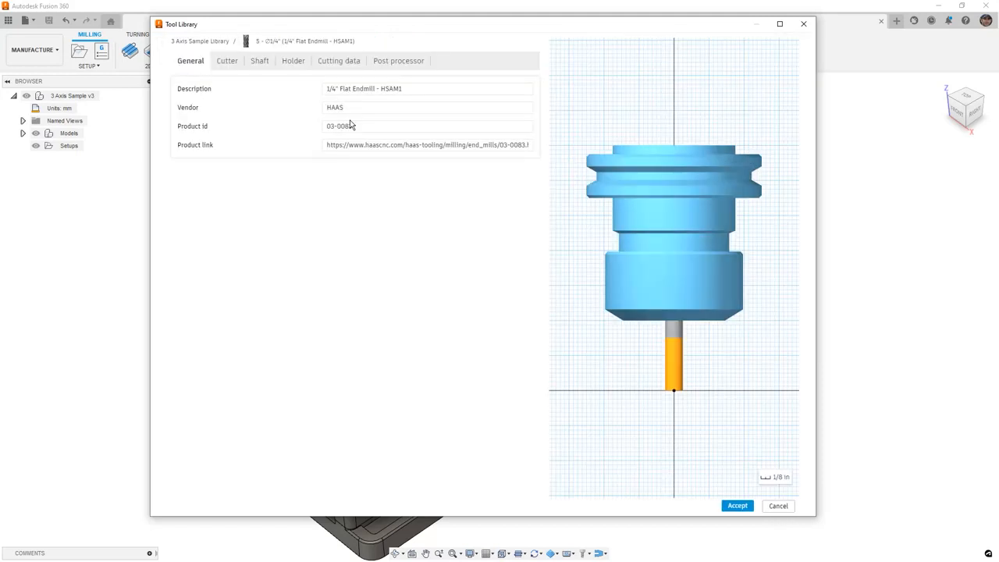
pyautogui.click(402, 65)
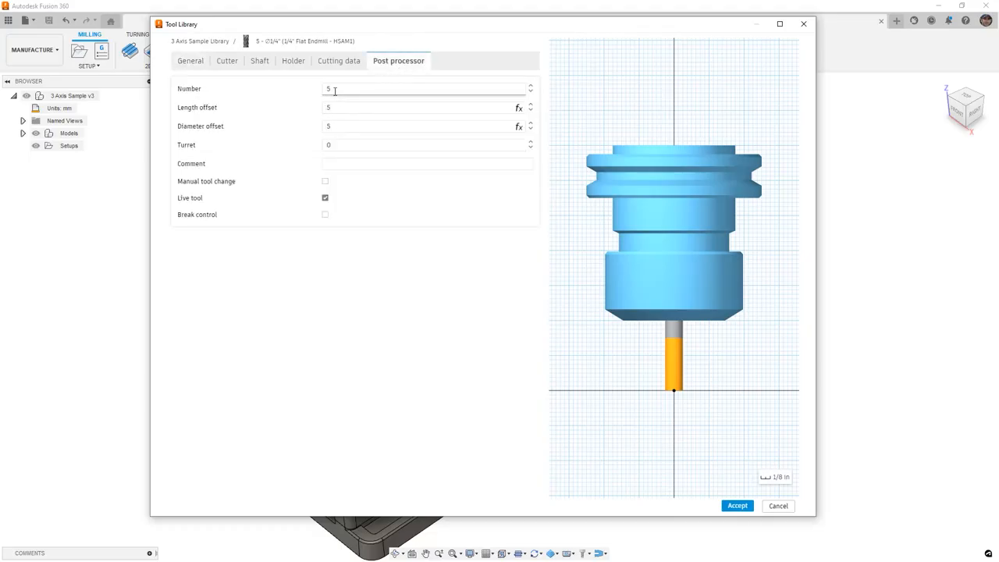
pyautogui.click(738, 505)
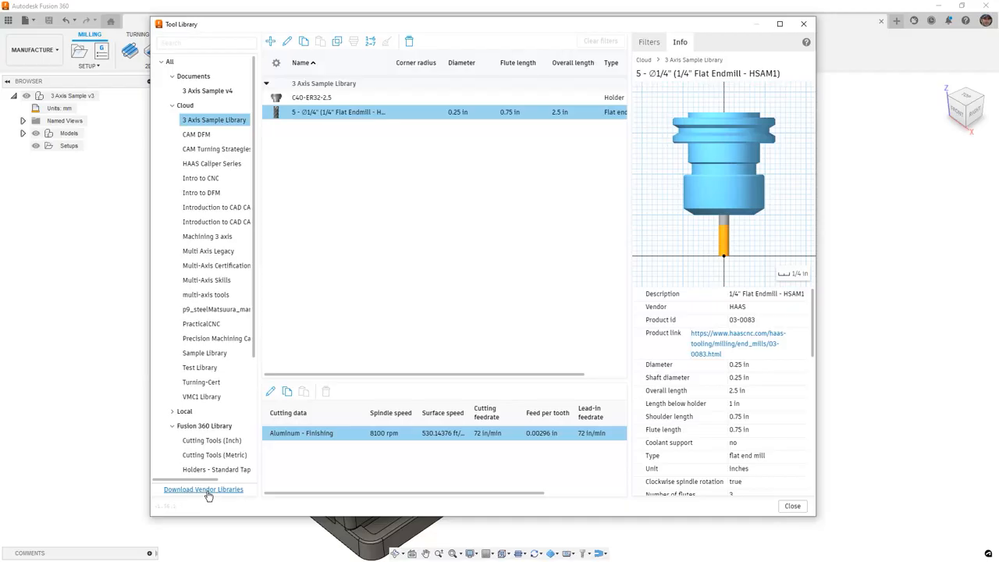
# Filter the Fusion 360 Library to milling tools of the ball end mill type.
pyautogui.click(195, 428)
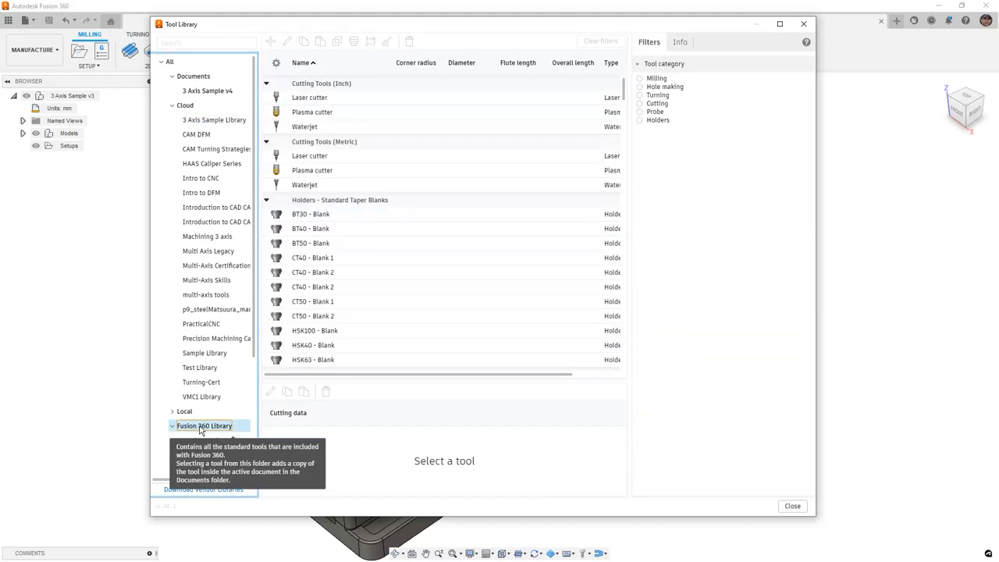
pyautogui.rightClick(199, 428)
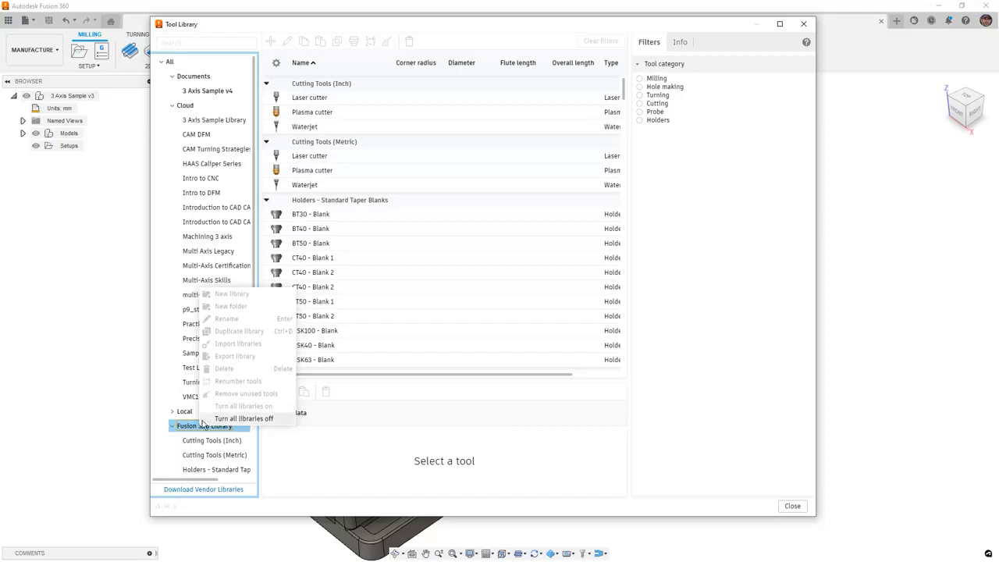
pyautogui.click(177, 439)
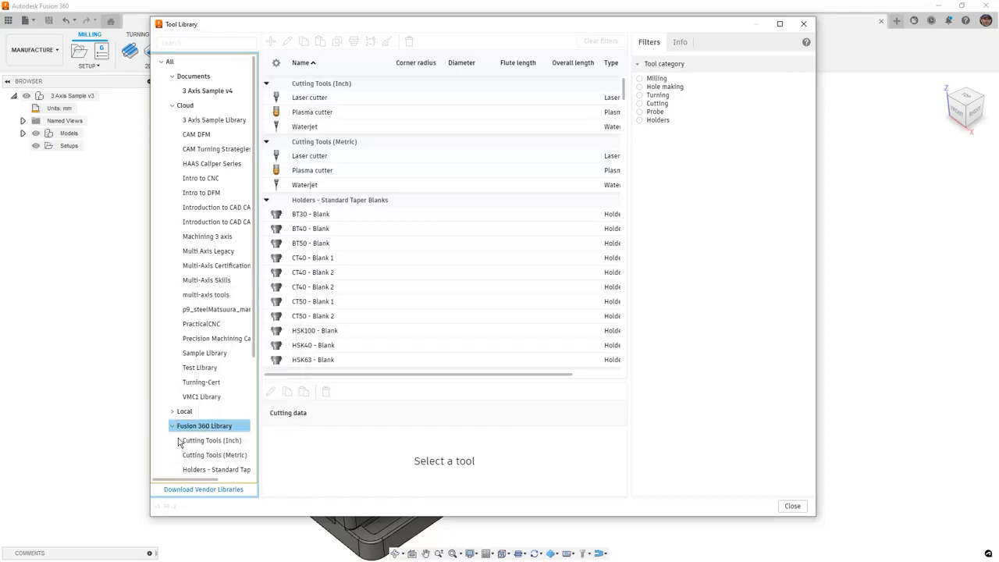
pyautogui.click(640, 79)
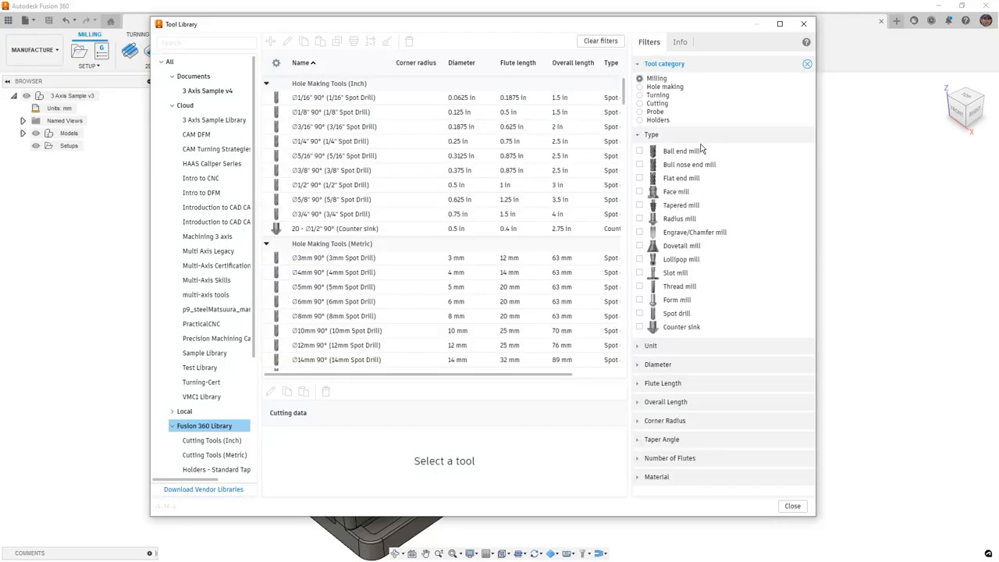
pyautogui.click(640, 151)
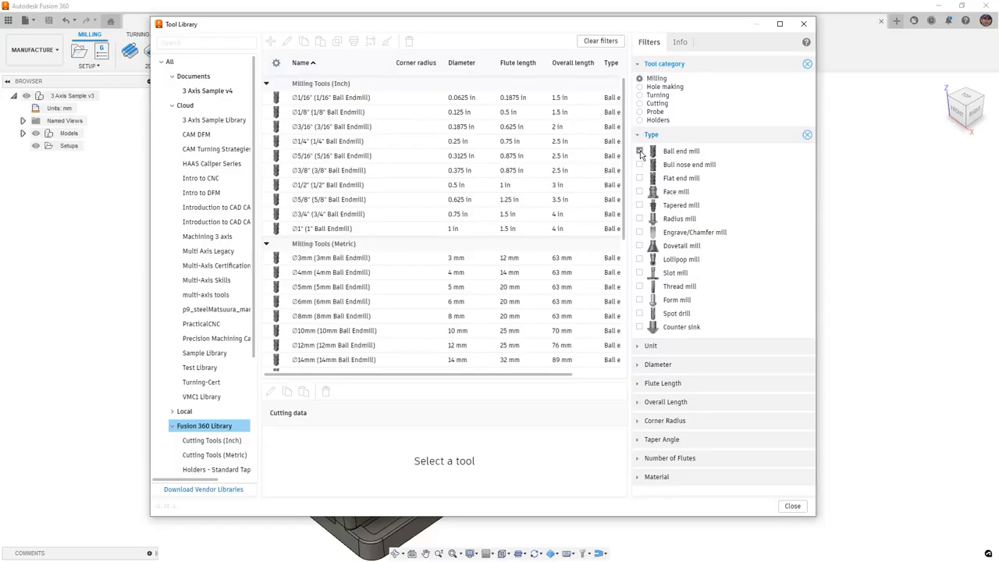
# Copy the 1/4" Ball Endmill from Milling Tools (Inch) into the 3 Axis Sample Library, clearing the filters there.
pyautogui.click(329, 141)
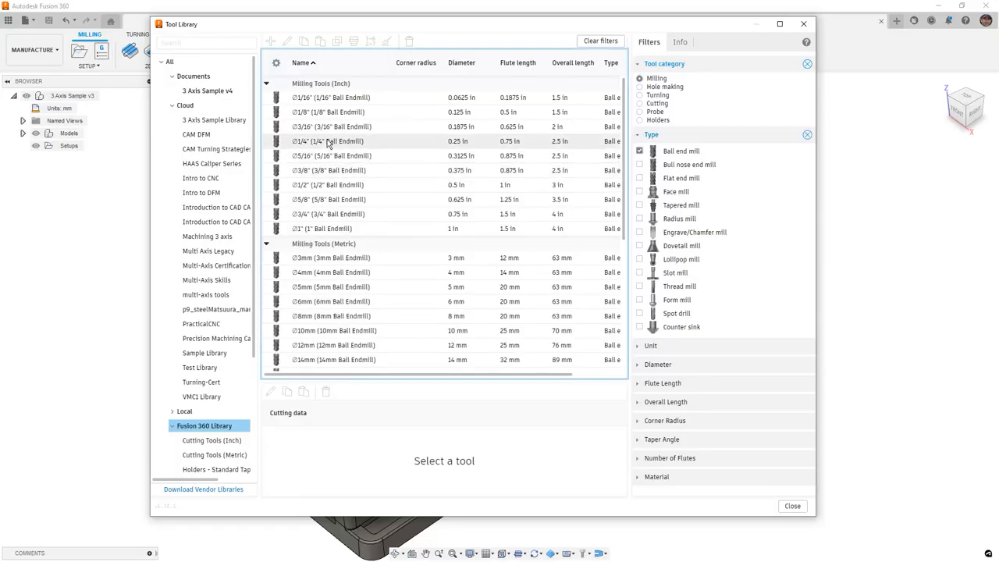
pyautogui.rightClick(329, 142)
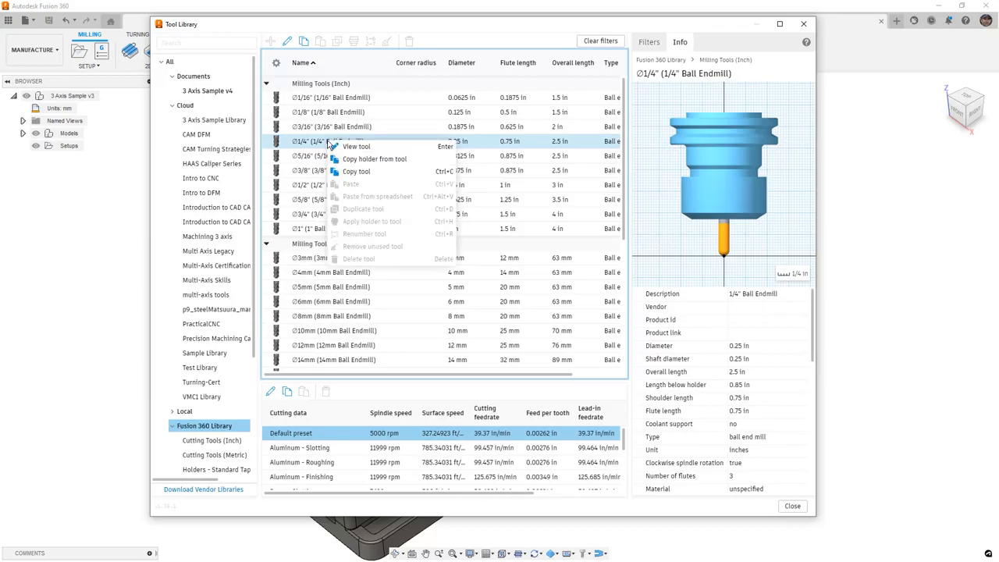
pyautogui.click(359, 174)
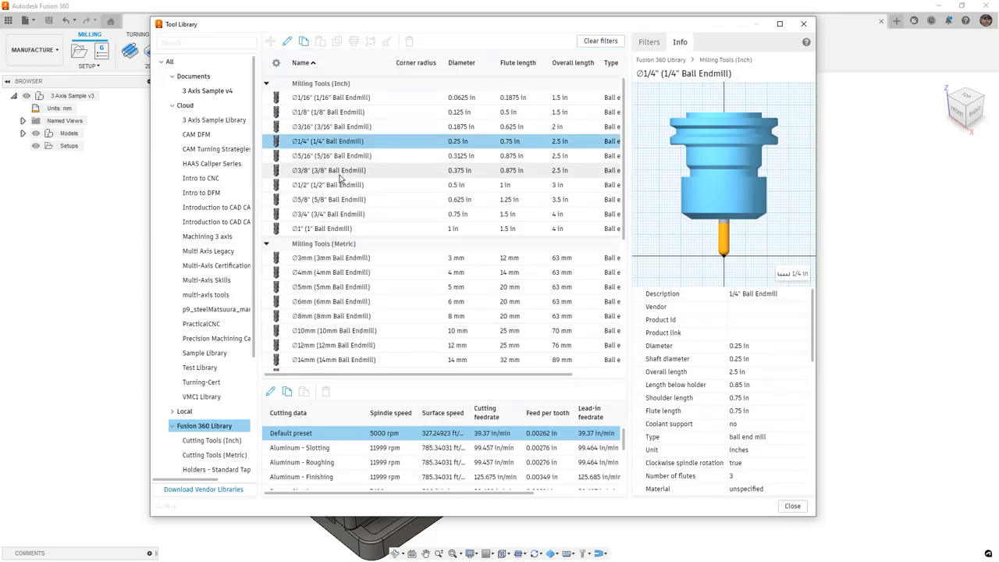
pyautogui.click(213, 120)
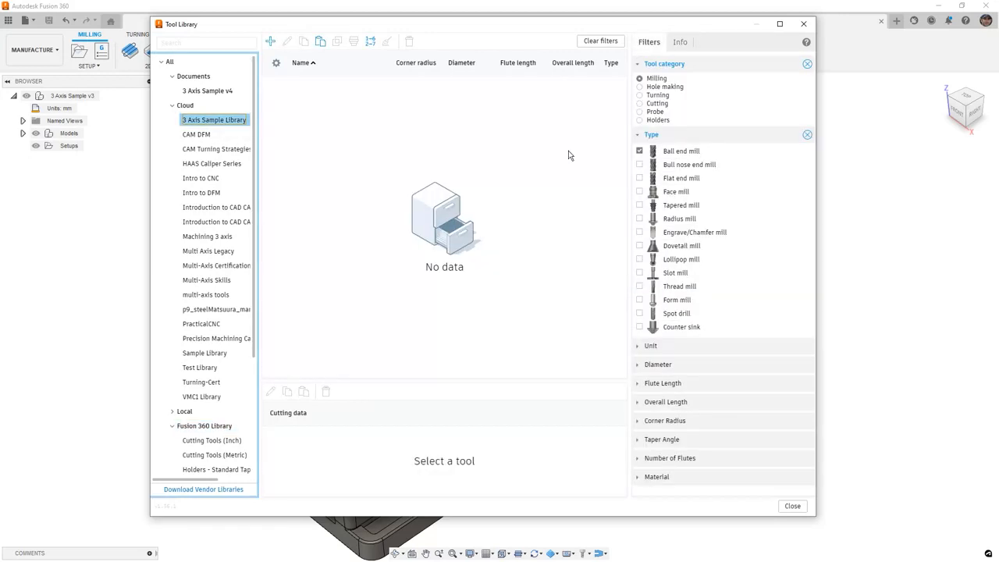
pyautogui.click(808, 67)
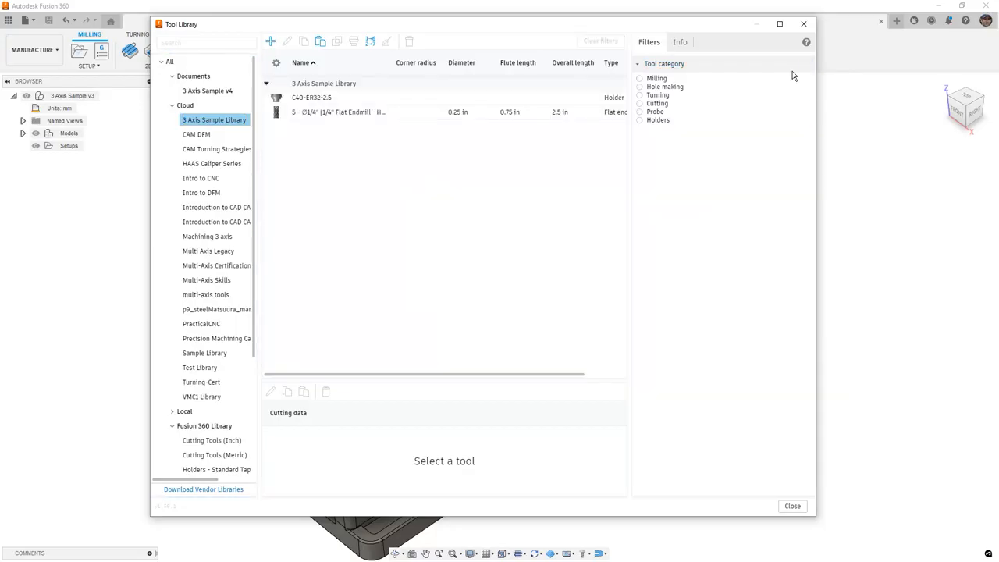
pyautogui.rightClick(317, 154)
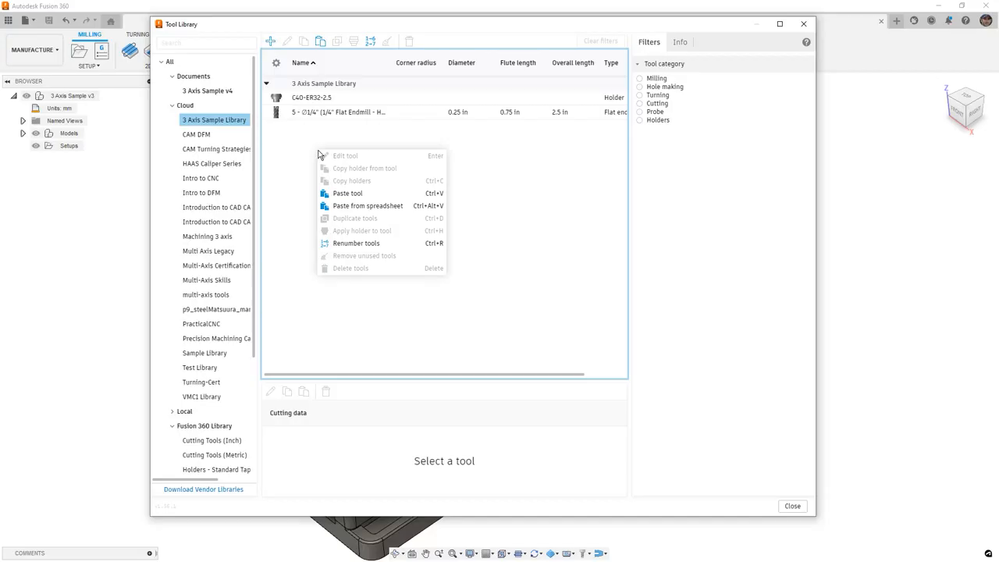
pyautogui.click(350, 196)
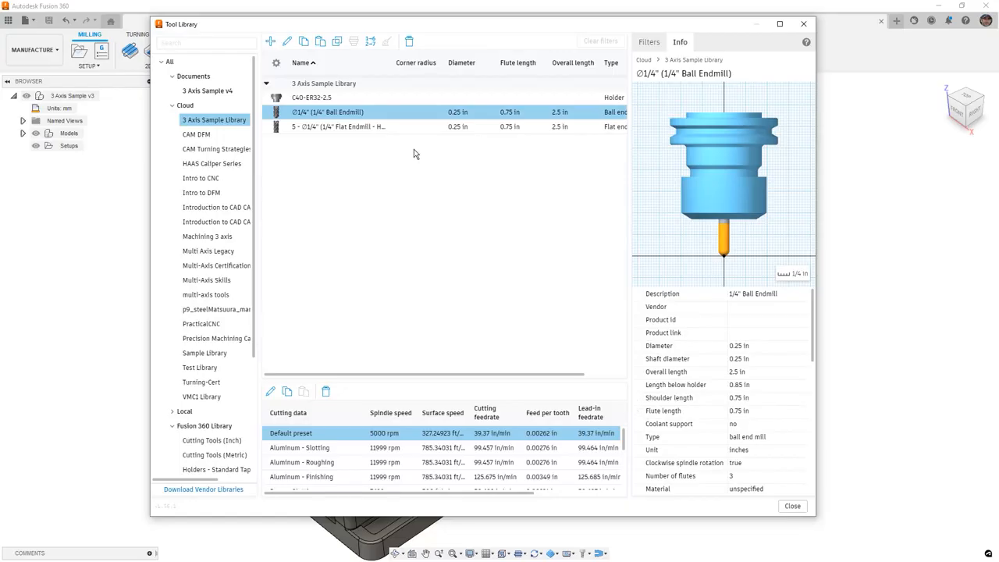
# Open the copied 1/4" Ball Endmill for editing and review its general information, cutter geometry and holder.
pyautogui.rightClick(342, 115)
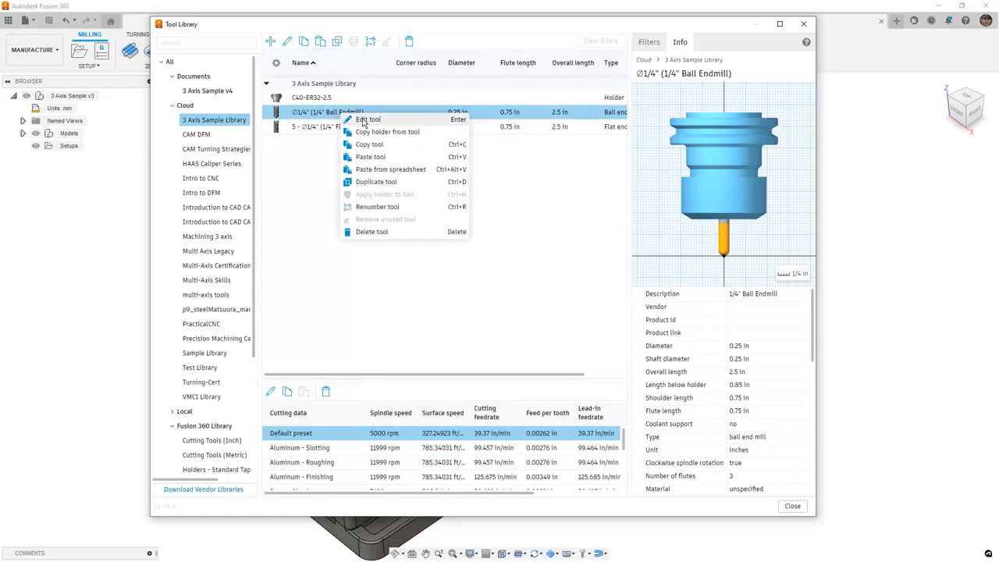
pyautogui.click(364, 121)
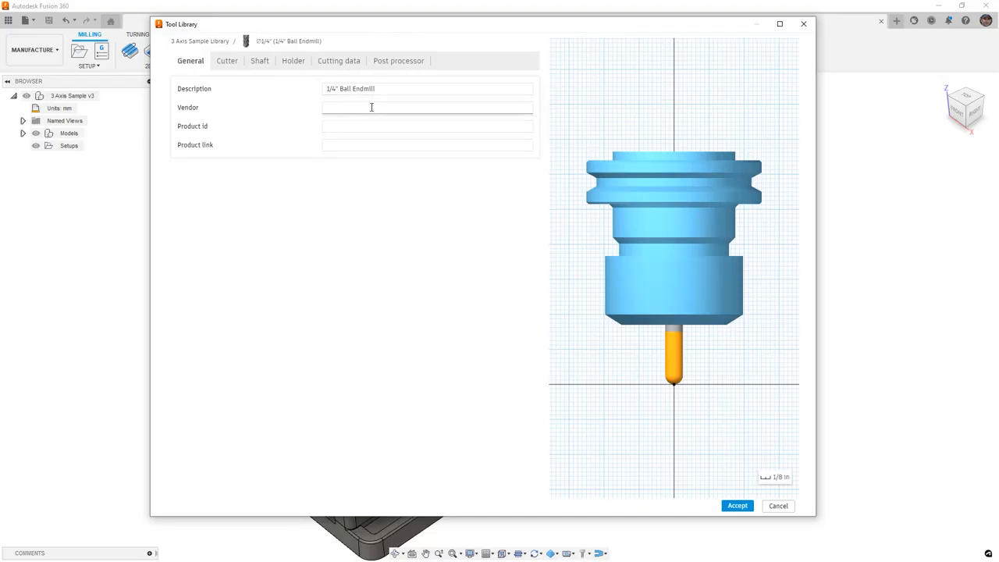
pyautogui.moveTo(367, 125)
pyautogui.click(233, 69)
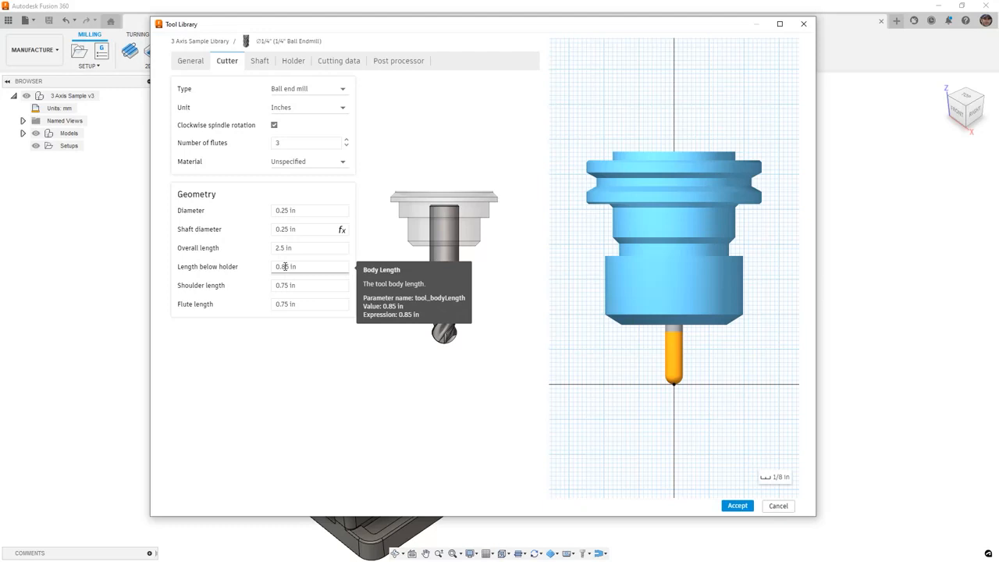
pyautogui.click(292, 62)
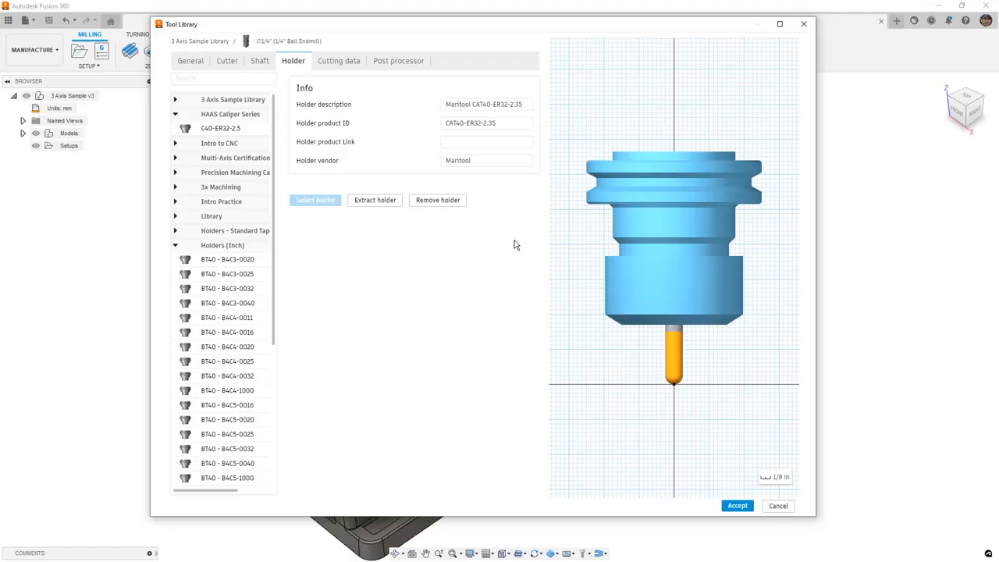
# Set the spindle speed of the ball endmill's Aluminum - Finishing cutting data preset to 8100 rpm.
pyautogui.click(351, 63)
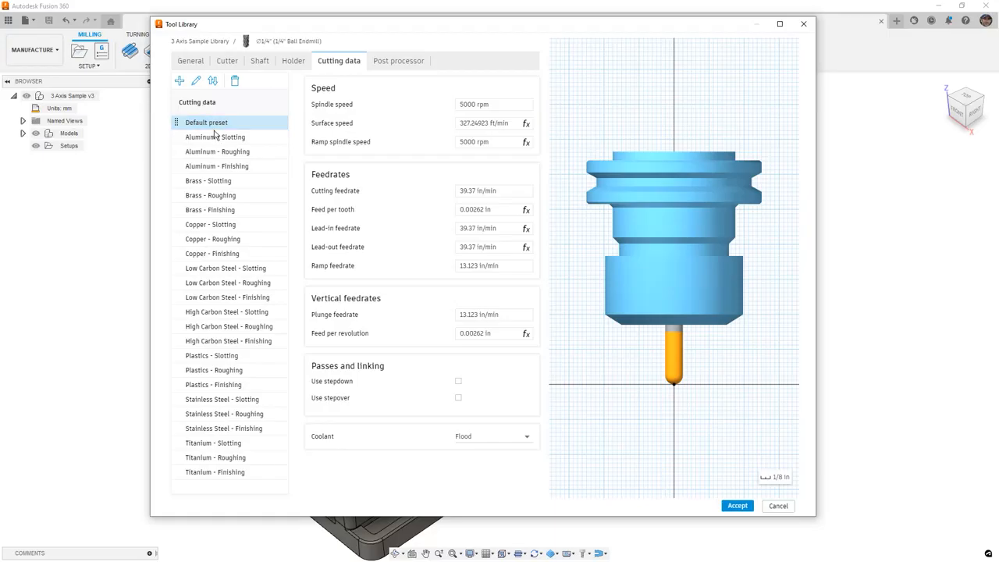
pyautogui.click(236, 167)
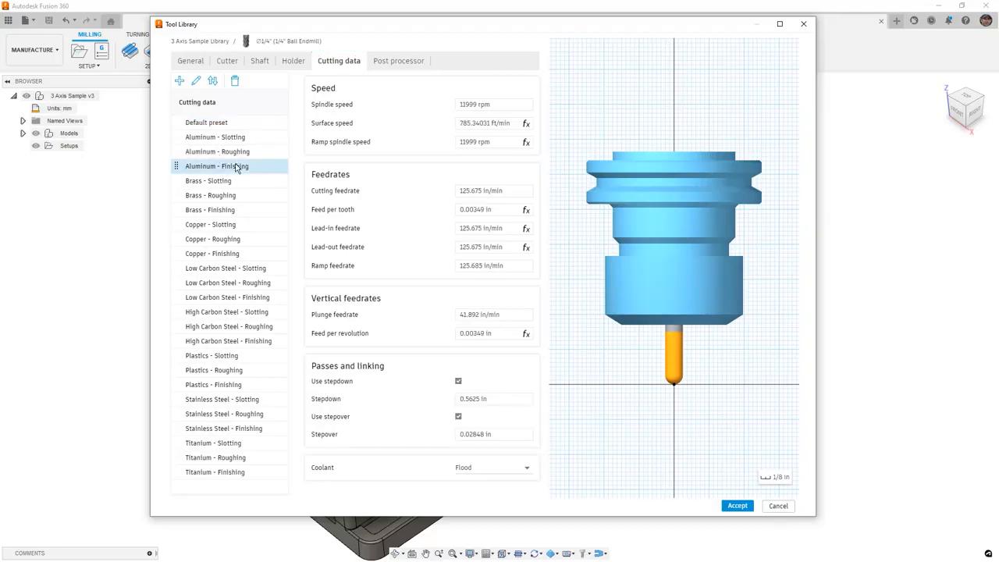
pyautogui.moveTo(503, 103)
pyautogui.click(482, 104)
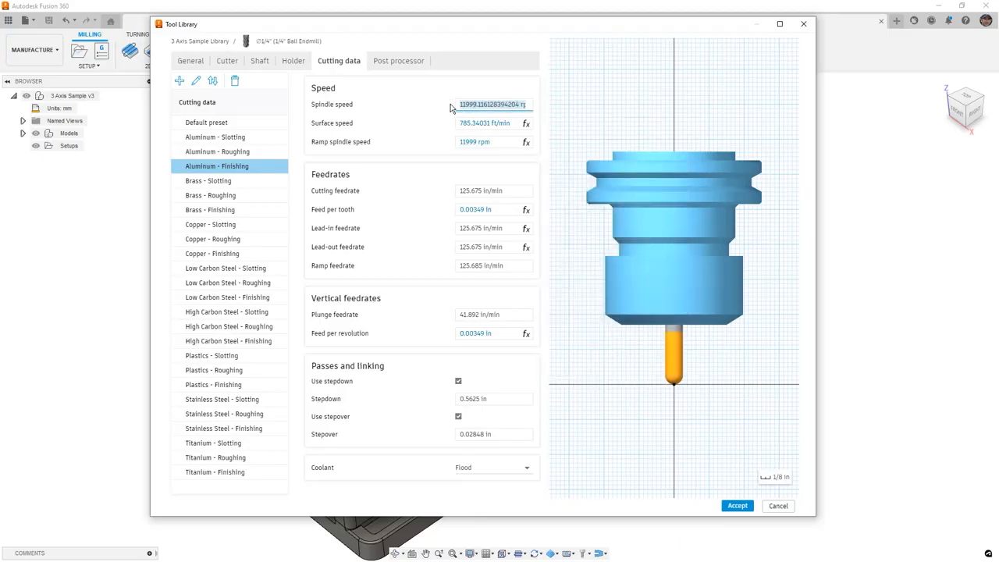
pyautogui.write('8')
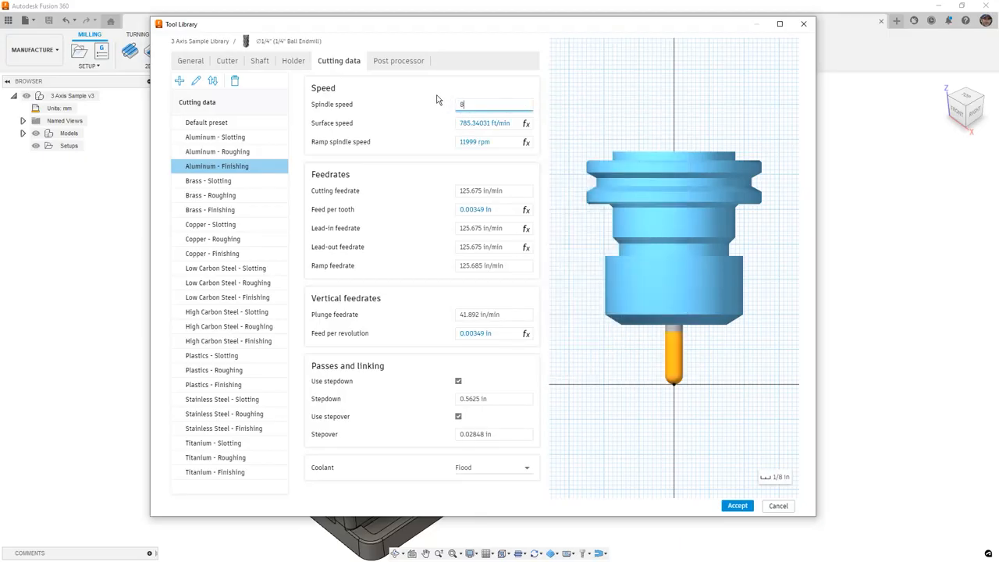
pyautogui.write('100')
pyautogui.press('Return')
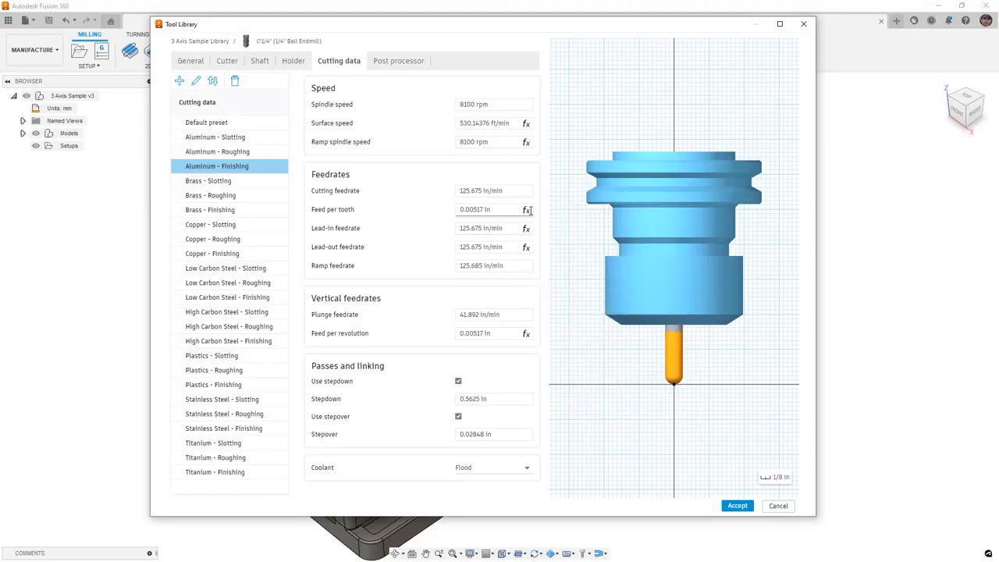
# Set the stepdown of the 1/4" ball endmill's Aluminum - Finishing preset to 0.125 in.
pyautogui.moveTo(529, 210)
pyautogui.moveTo(527, 228)
pyautogui.moveTo(424, 253)
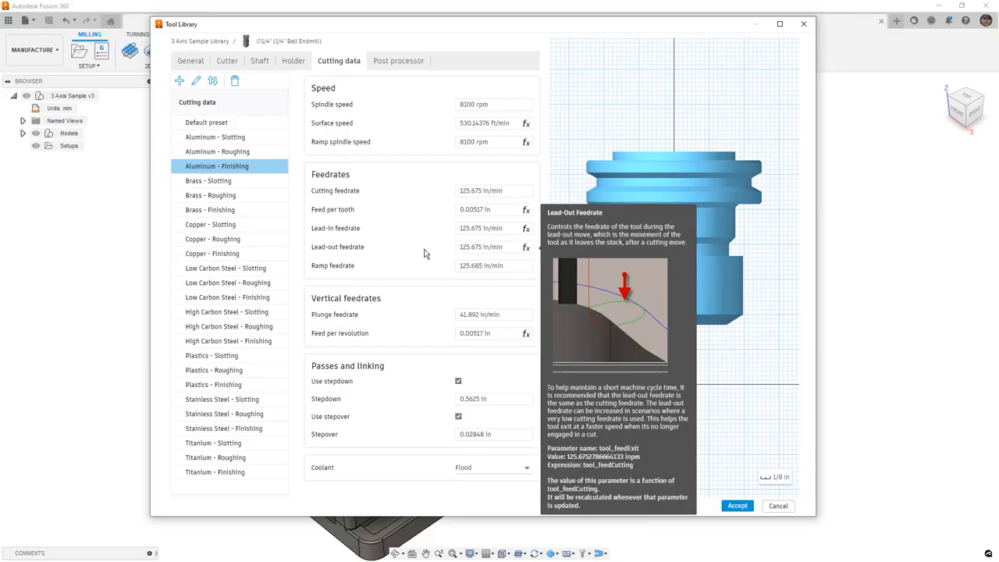
pyautogui.click(469, 399)
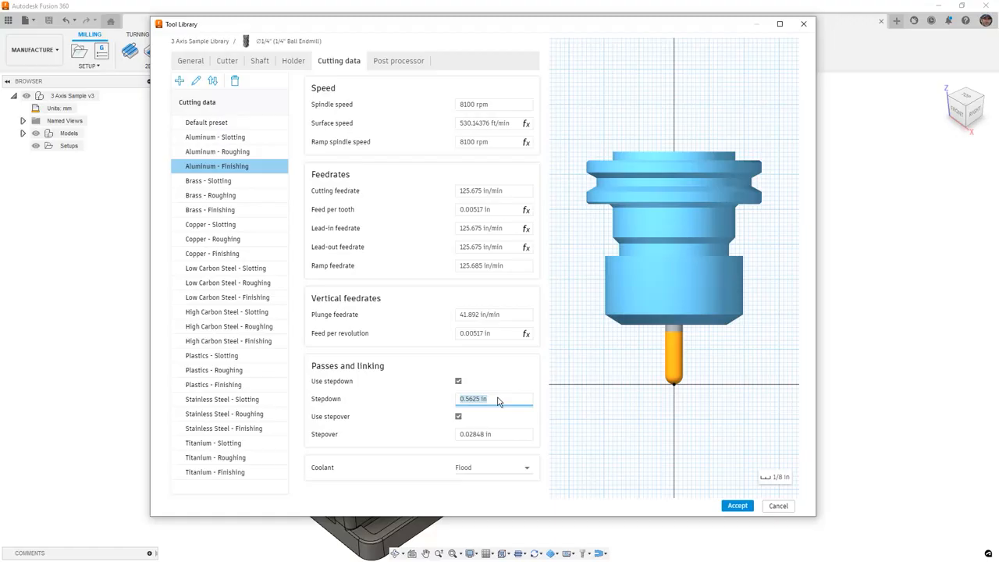
pyautogui.write('.125')
# Set the 1/4" ball endmill's post processor tool number to 6 and accept the tool edits.
pyautogui.click(397, 63)
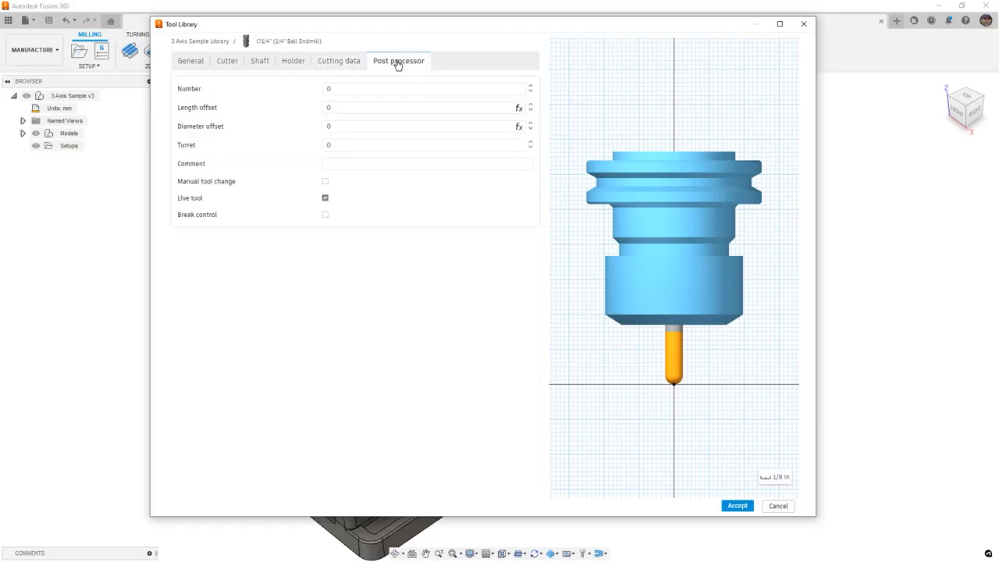
pyautogui.click(369, 87)
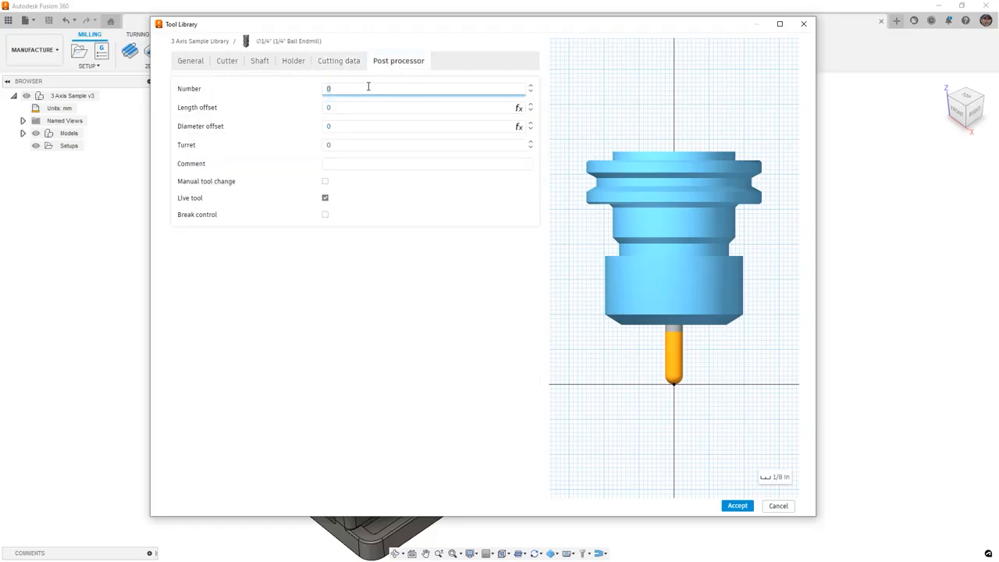
pyautogui.write('6')
pyautogui.press('Return')
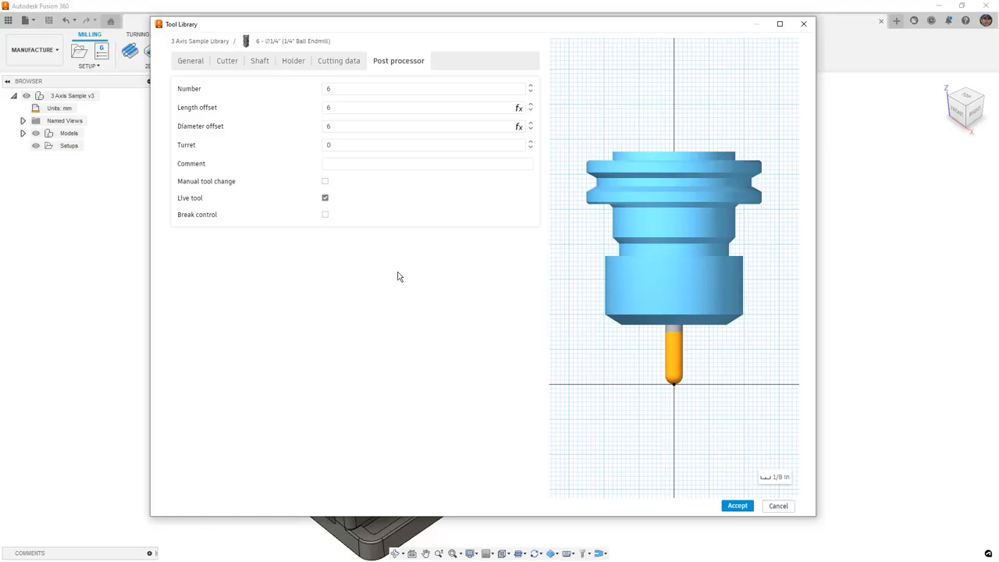
pyautogui.click(738, 505)
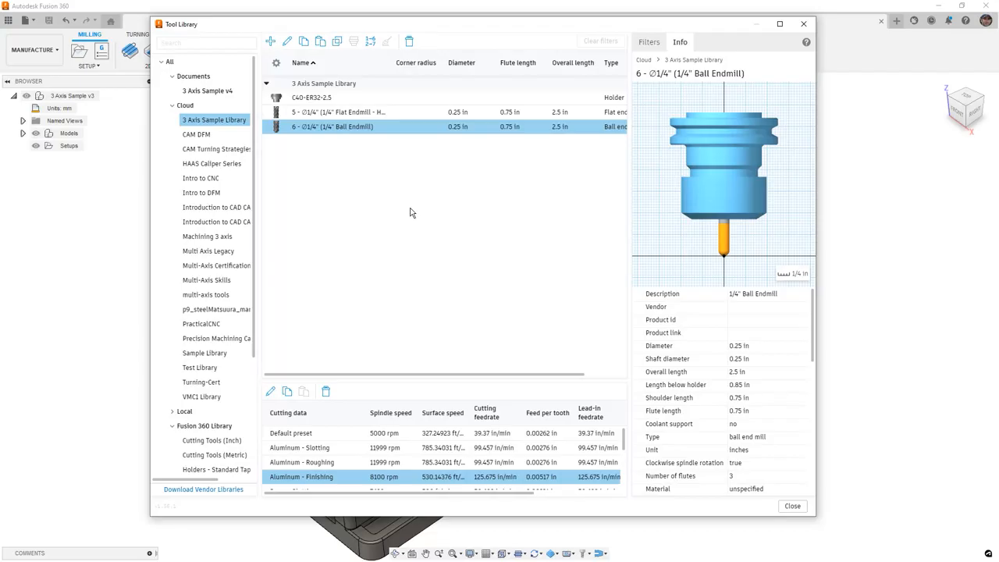
# Create a new ball end mill in the 3 Axis Sample Library with the description 1/2" Ball Endmill.
pyautogui.click(270, 43)
pyautogui.click(225, 138)
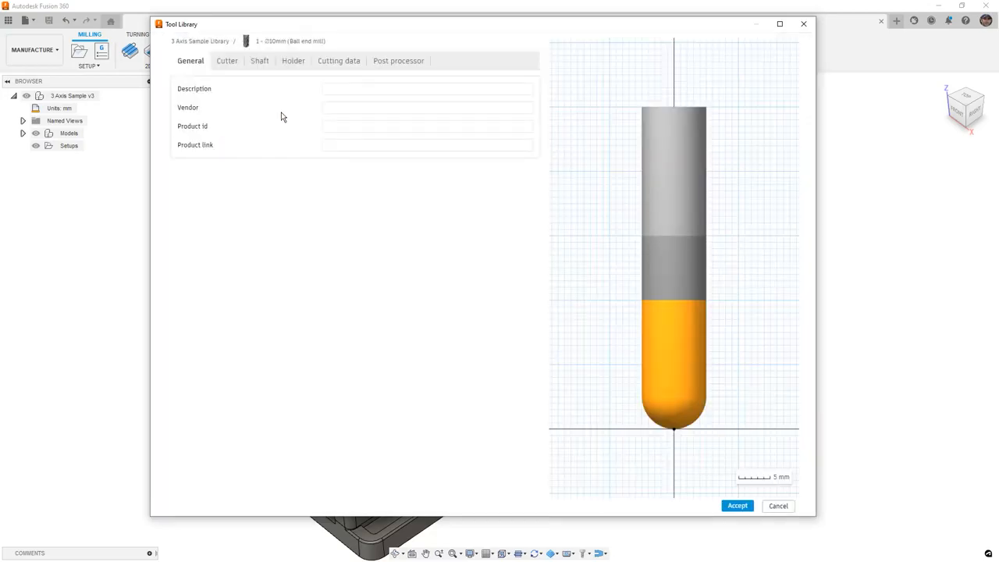
pyautogui.click(356, 90)
pyautogui.write('1/')
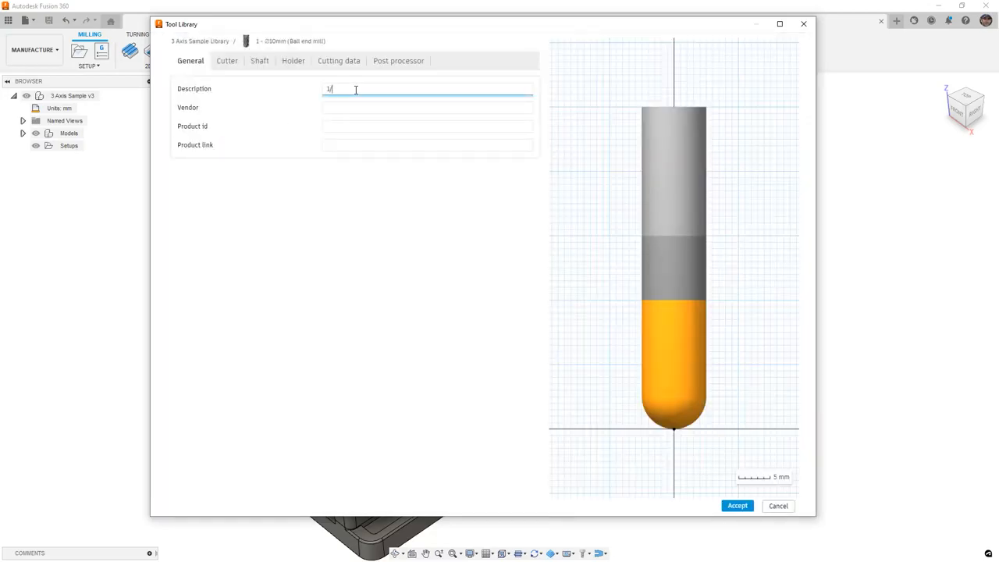
pyautogui.write('2" Ball Endmill')
# Switch the new ball endmill's cutter unit to inches and set its diameter to 0.5 in.
pyautogui.click(232, 62)
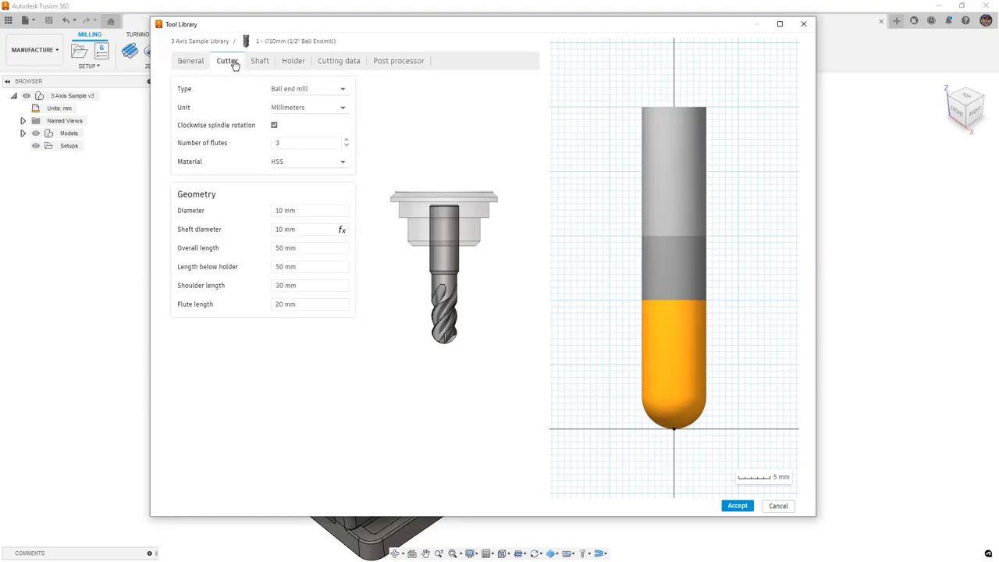
pyautogui.click(342, 106)
pyautogui.click(299, 149)
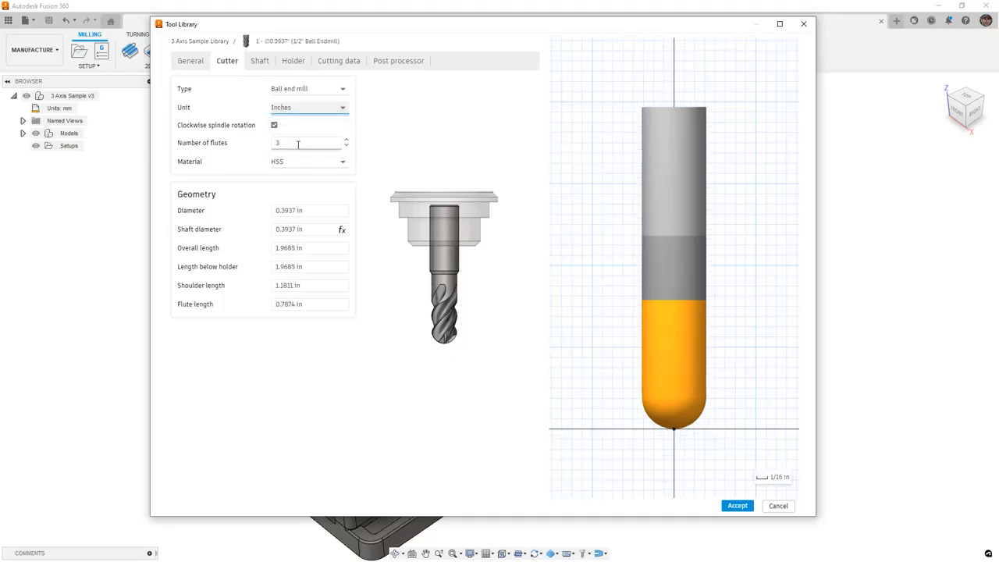
pyautogui.click(308, 210)
pyautogui.write('.5')
pyautogui.press('Tab')
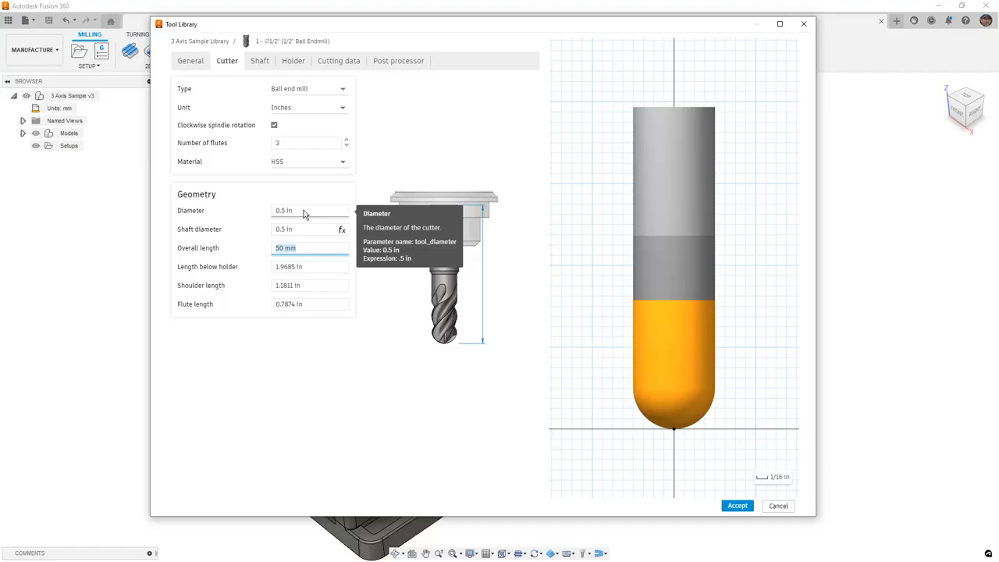
# Set the cutter's overall length to 3 in, length below holder to 1.5 in, shoulder length to 1 in and flute length to 0.75 in.
pyautogui.write('3')
pyautogui.press('Tab')
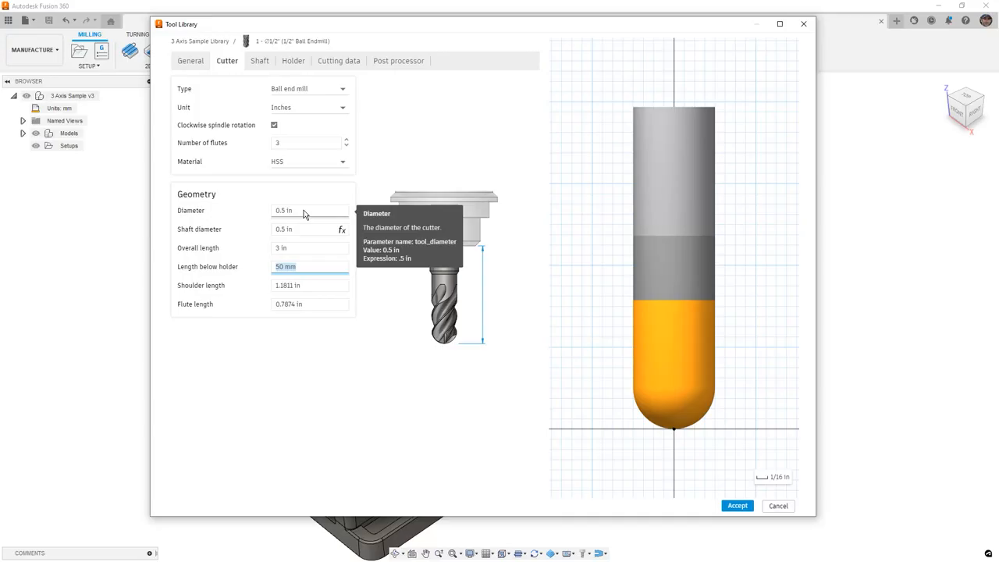
pyautogui.write('1.5')
pyautogui.press('Tab')
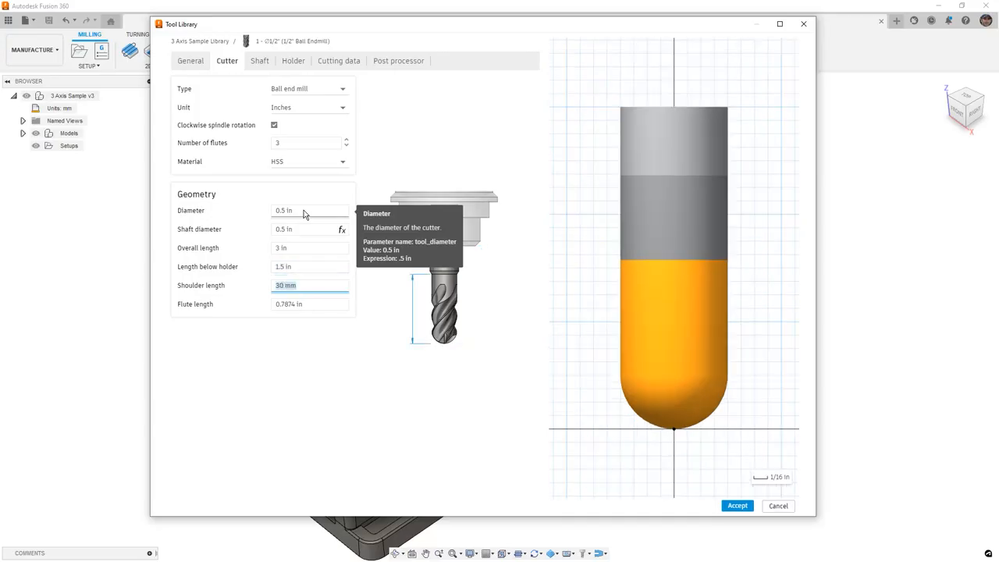
pyautogui.write('1')
pyautogui.press('Tab')
pyautogui.write('.75')
pyautogui.press('Tab')
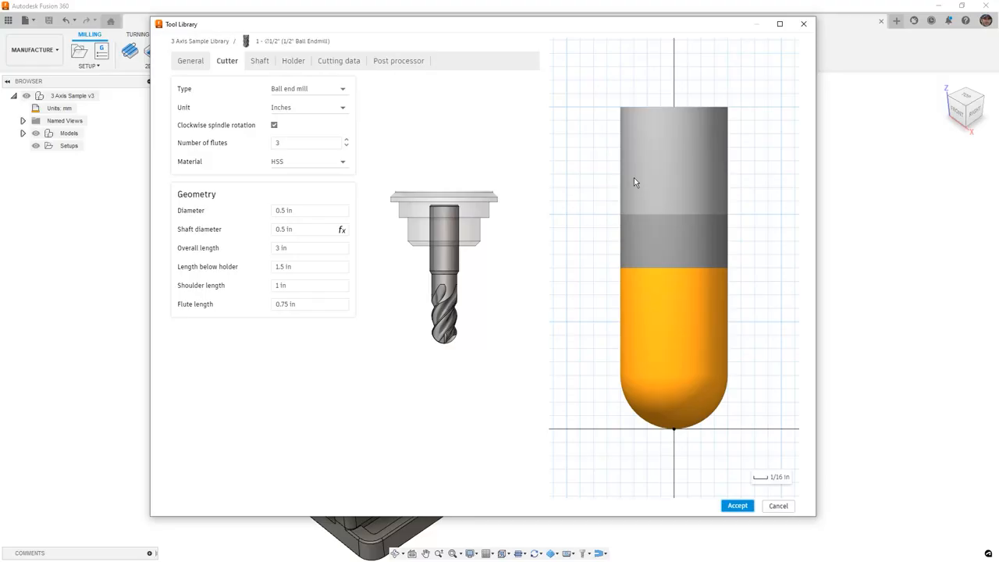
# Assign the C40-ER32-2.5 holder from the 3x Machining library to the 1/2" ball endmill and check its length below holder.
pyautogui.click(292, 62)
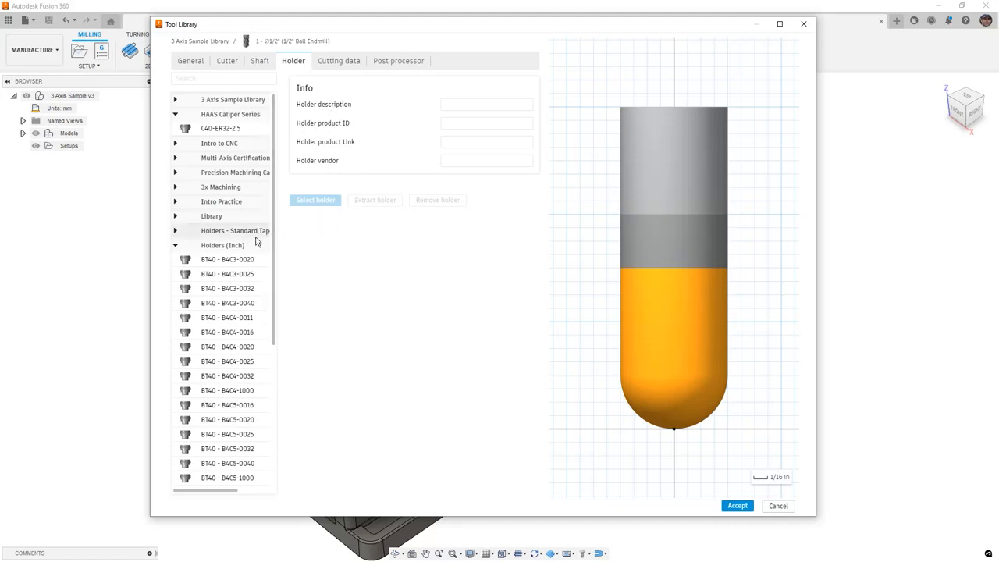
pyautogui.click(176, 187)
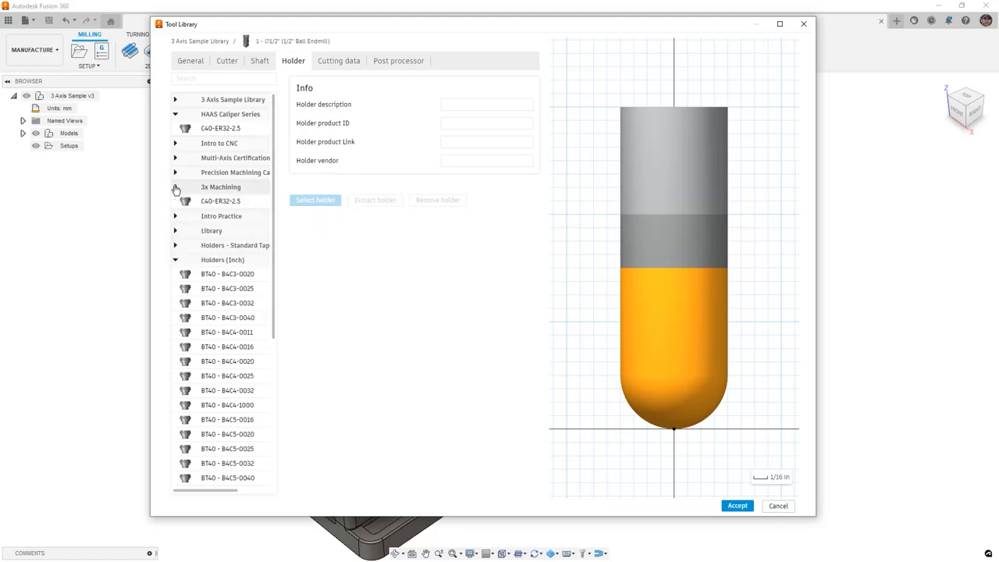
pyautogui.click(231, 205)
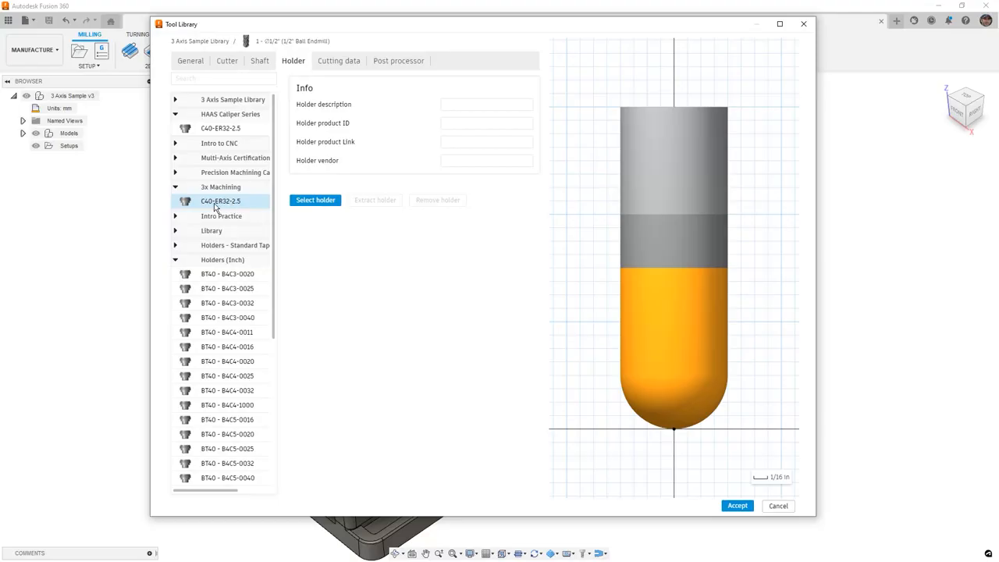
pyautogui.click(317, 201)
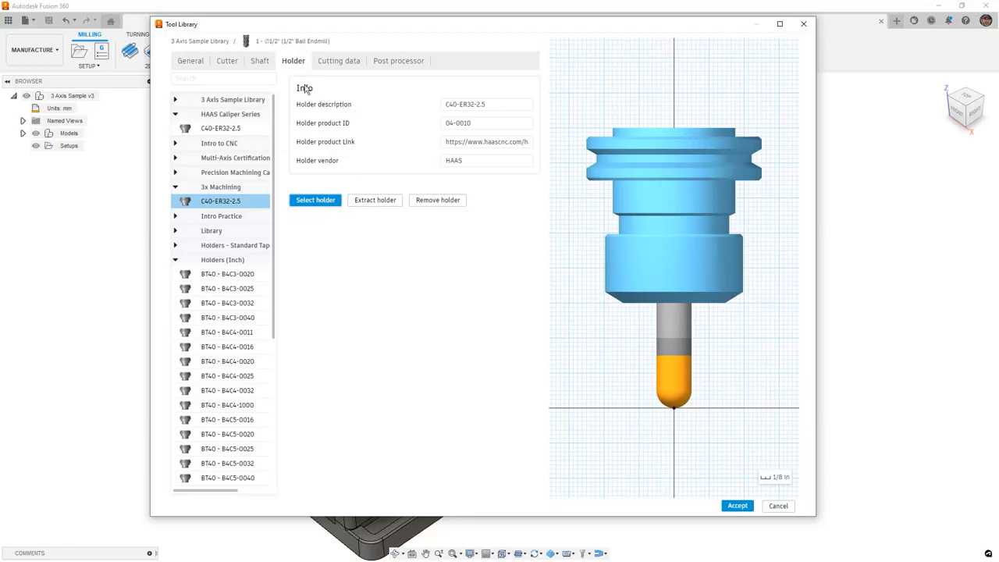
pyautogui.click(228, 63)
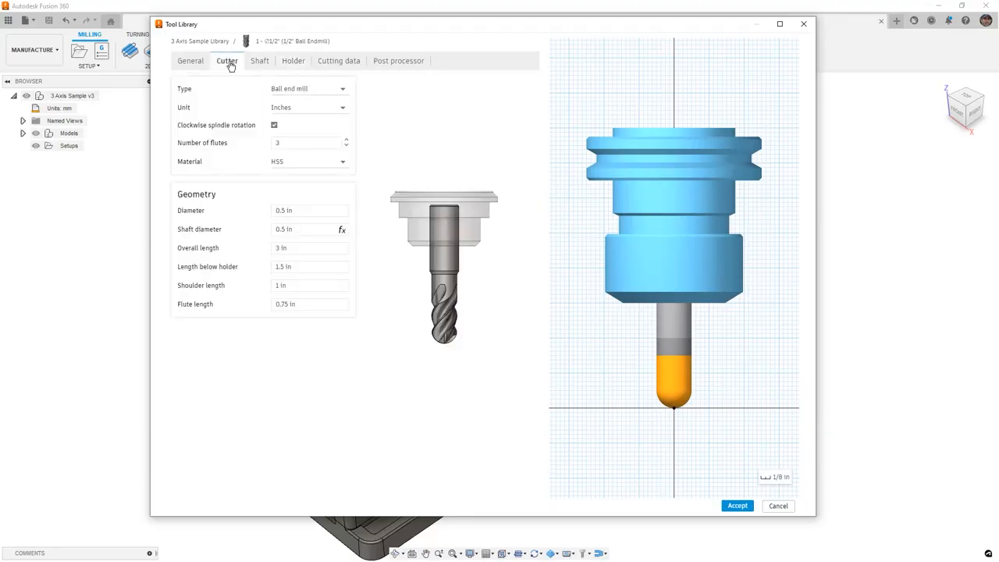
pyautogui.click(295, 267)
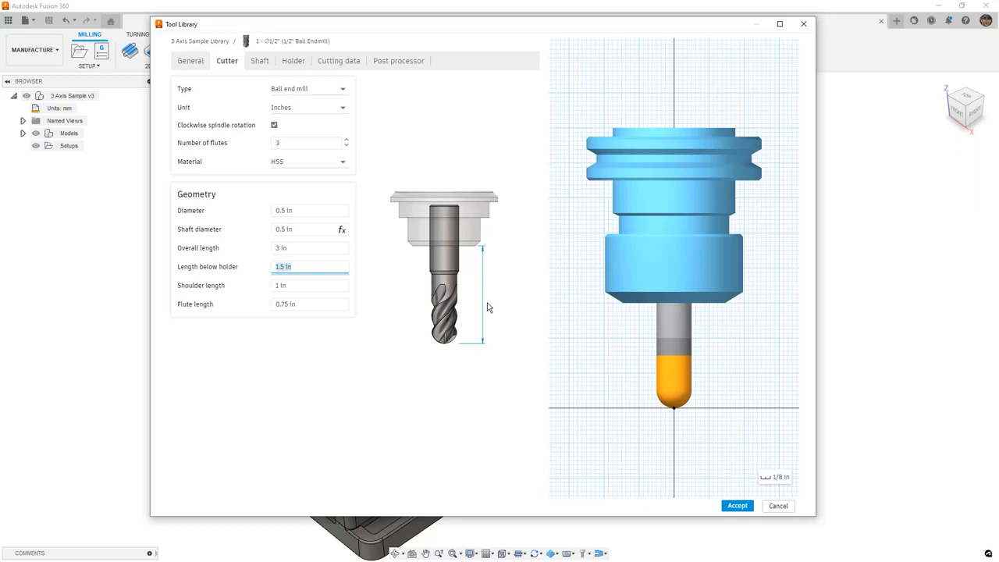
# Set the 1/2" ball endmill's post processor tool number to 7.
pyautogui.click(408, 69)
pyautogui.click(355, 88)
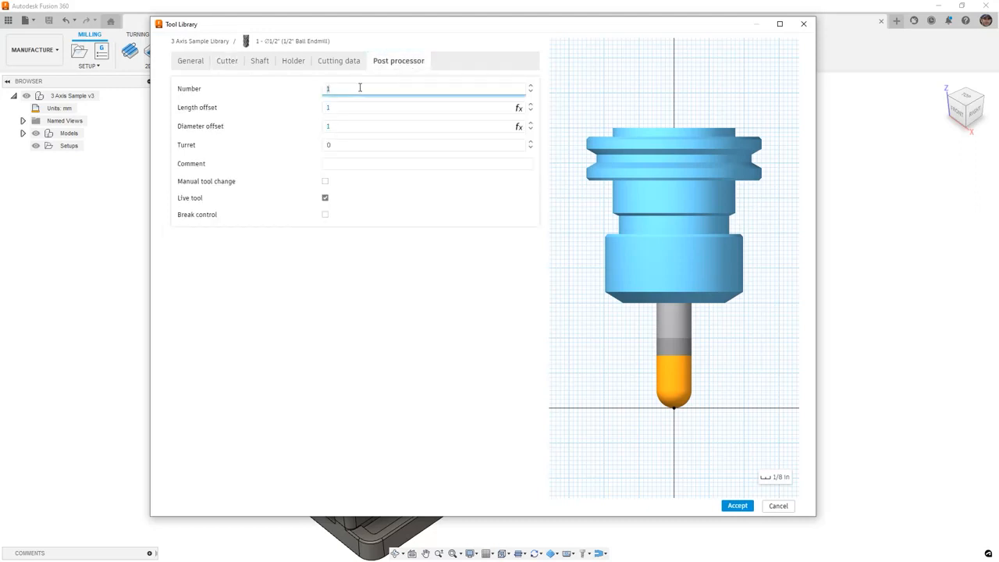
pyautogui.write('7')
pyautogui.press('Return')
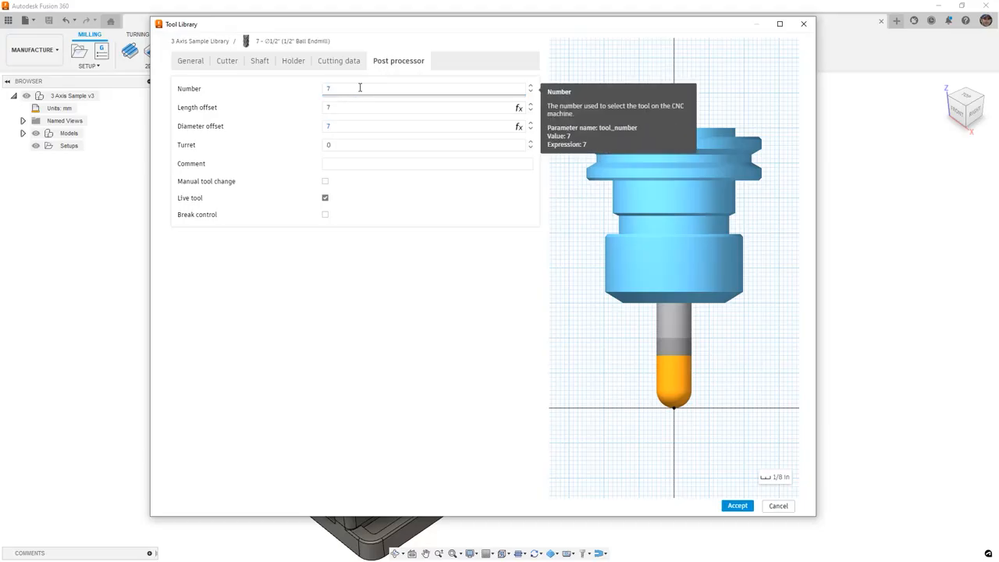
# Set the default preset's spindle speed to 8100 rpm and cutting feedrate to 80 in/min for the 1/2" ball endmill.
pyautogui.click(348, 62)
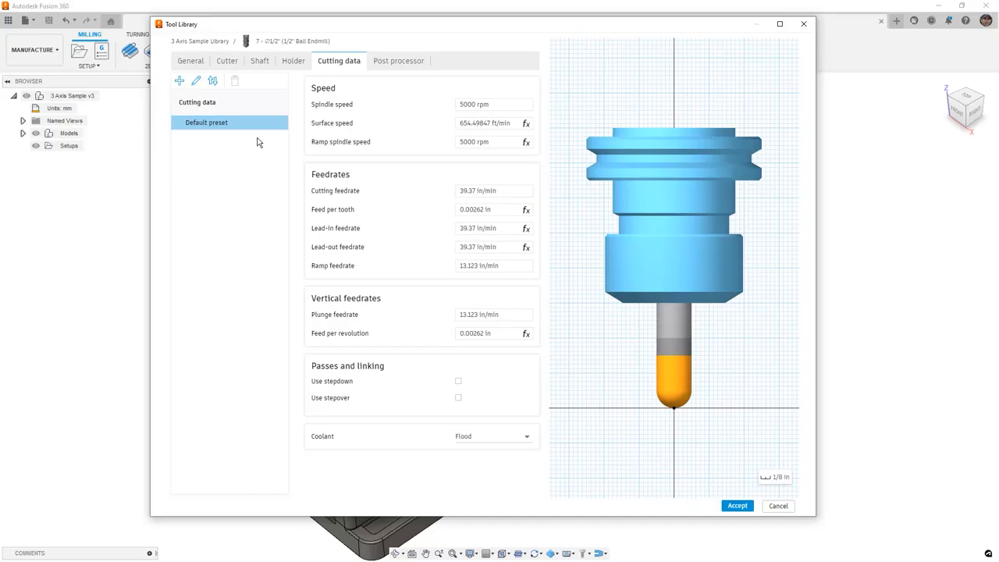
pyautogui.click(498, 108)
pyautogui.write('8100')
pyautogui.click(409, 125)
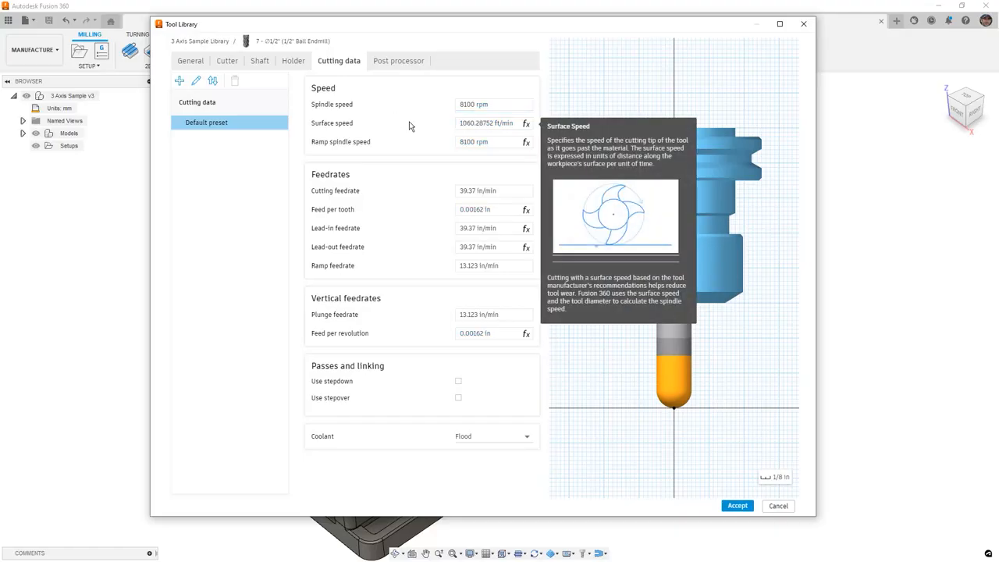
pyautogui.click(501, 192)
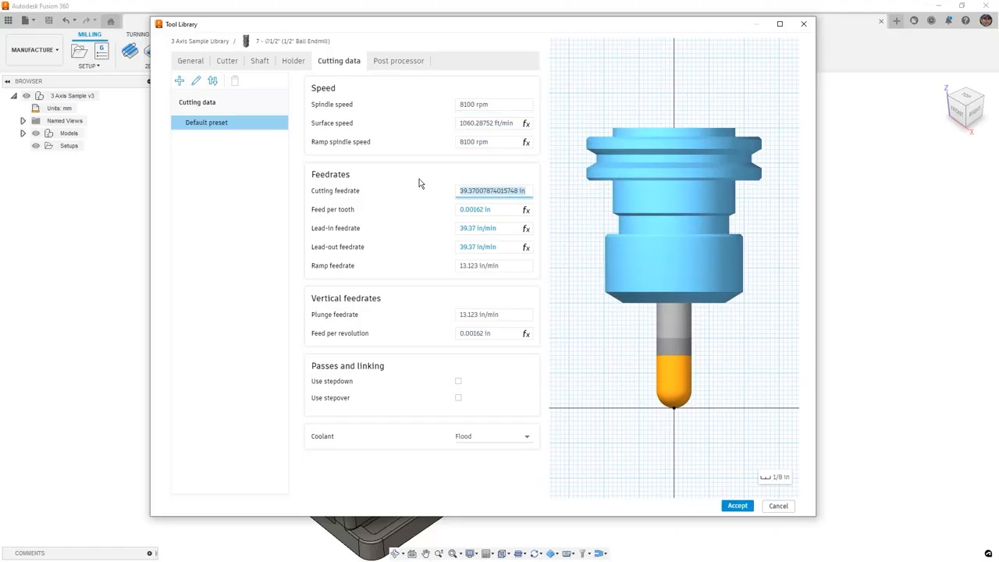
pyautogui.write('80')
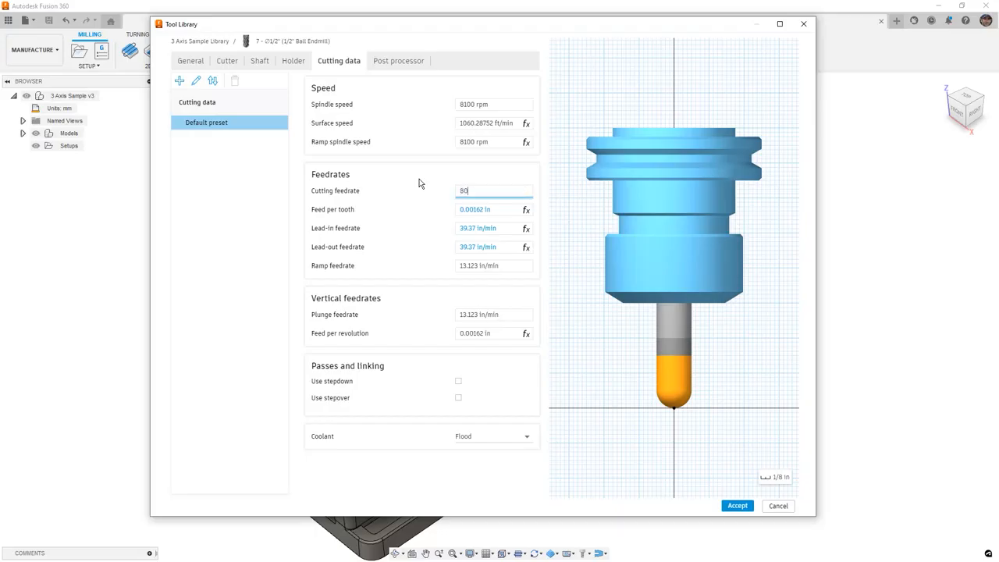
pyautogui.press('Return')
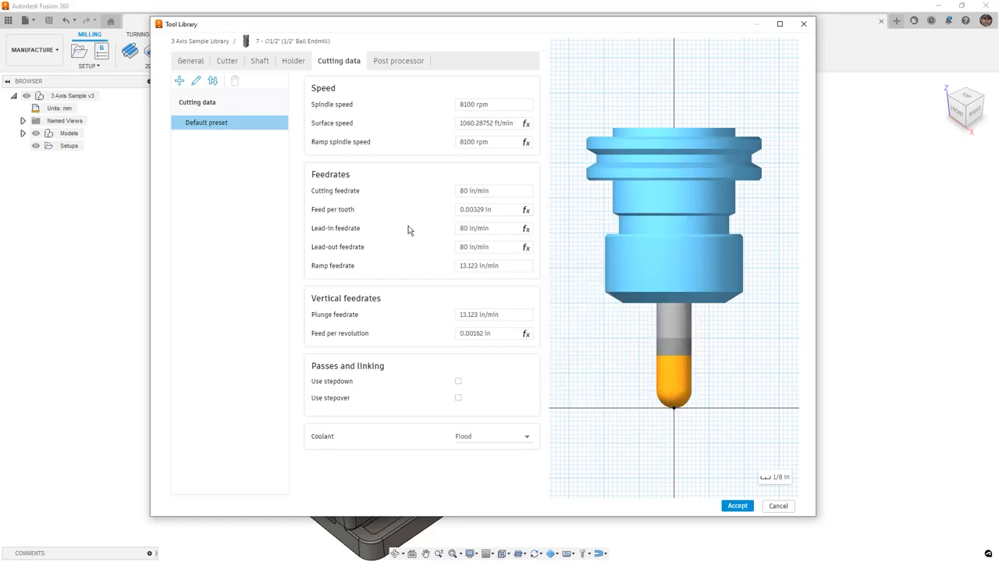
# Enable stepdown at 0.06 in and stepover at 0.125 in for the default preset, and accept the new tool.
pyautogui.click(458, 381)
pyautogui.click(459, 417)
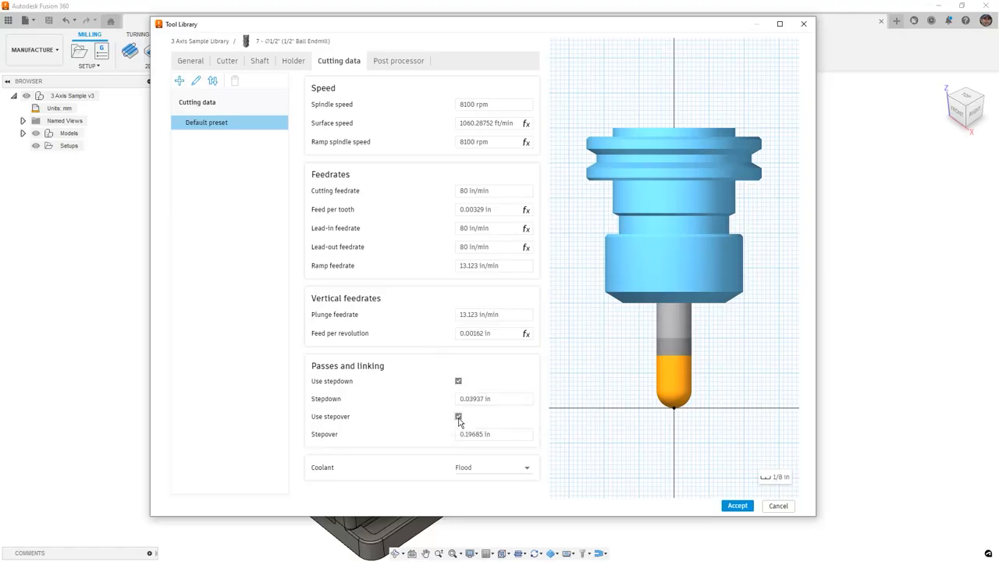
pyautogui.click(470, 399)
pyautogui.write('.06')
pyautogui.press('Return')
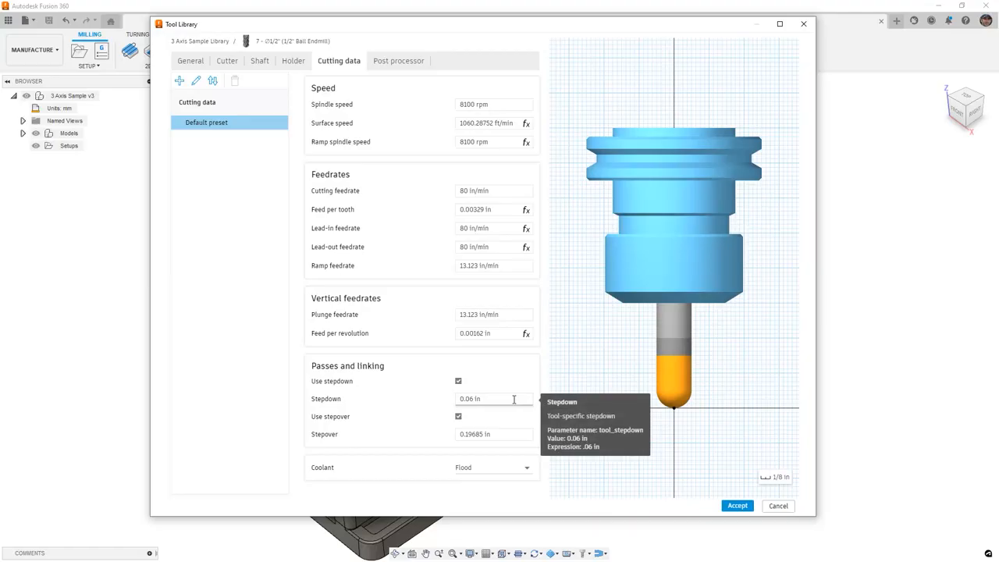
pyautogui.click(496, 435)
pyautogui.write('.125')
pyautogui.press('Return')
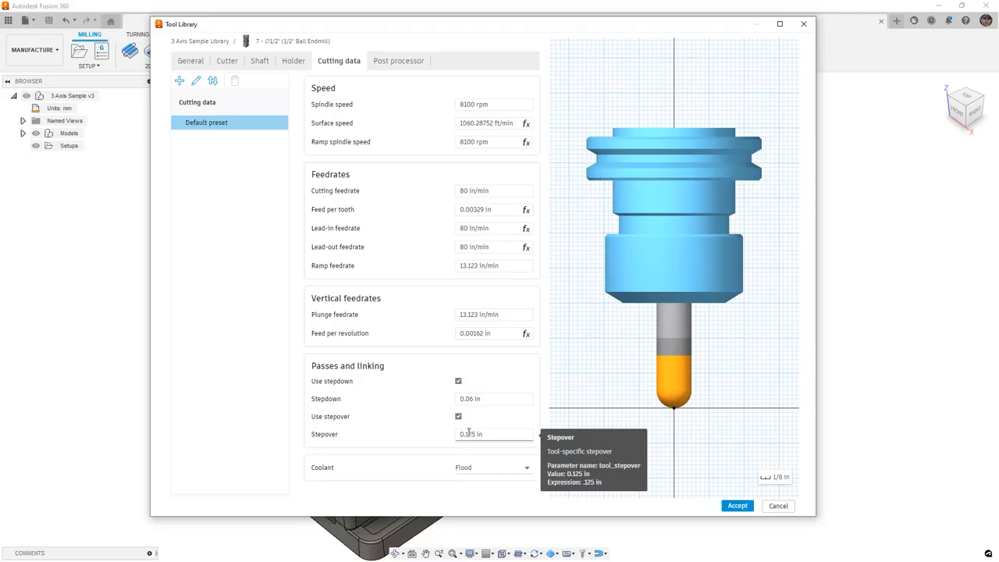
pyautogui.click(738, 506)
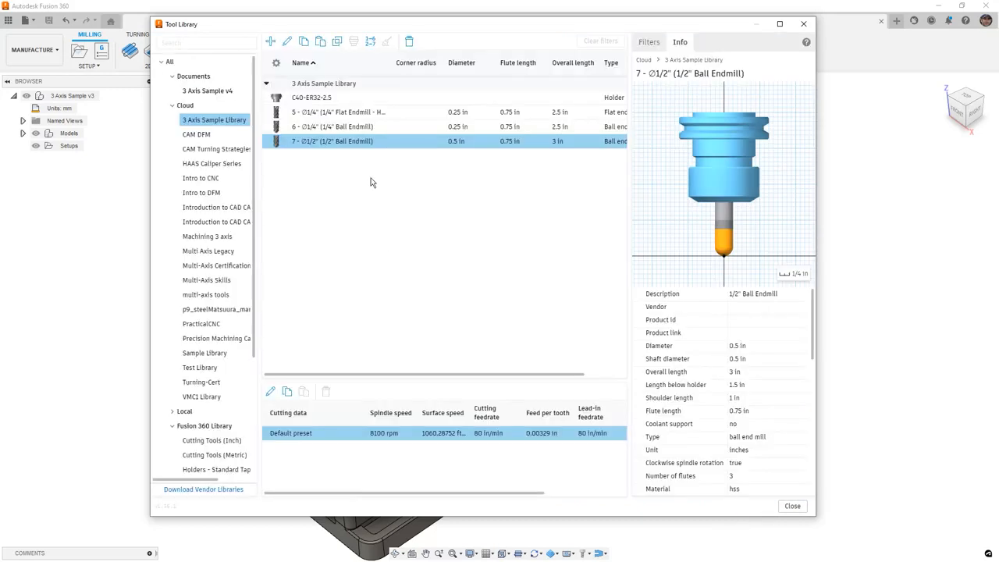
# Review the flat endmill and both ball endmills in the 3 Axis Sample Library, and close the tool library.
pyautogui.click(344, 114)
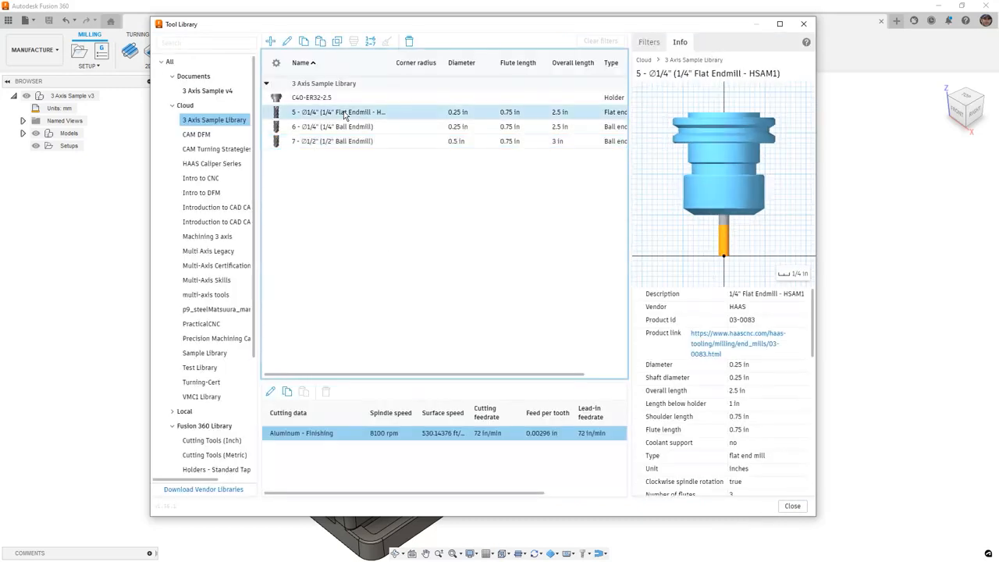
pyautogui.click(353, 128)
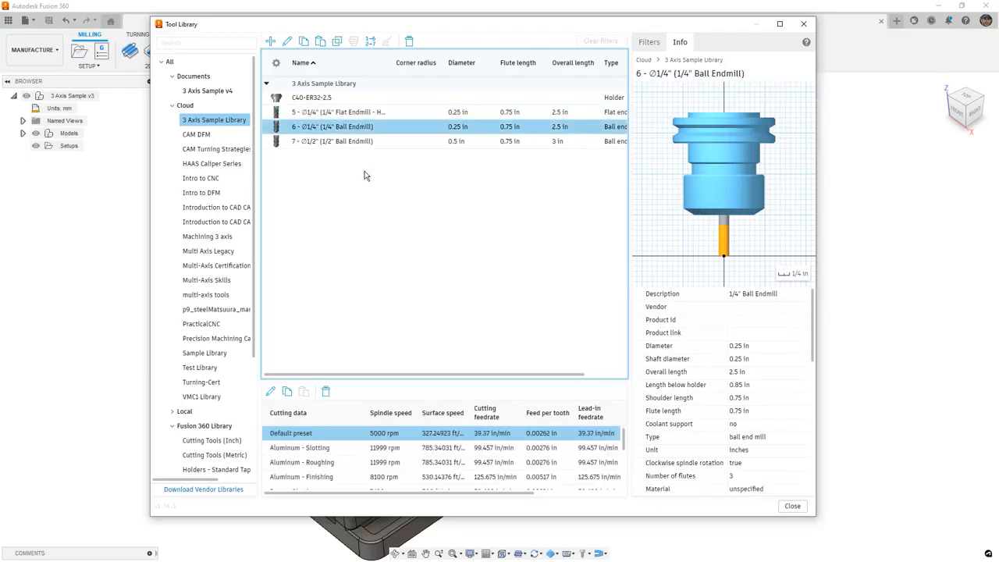
pyautogui.click(344, 143)
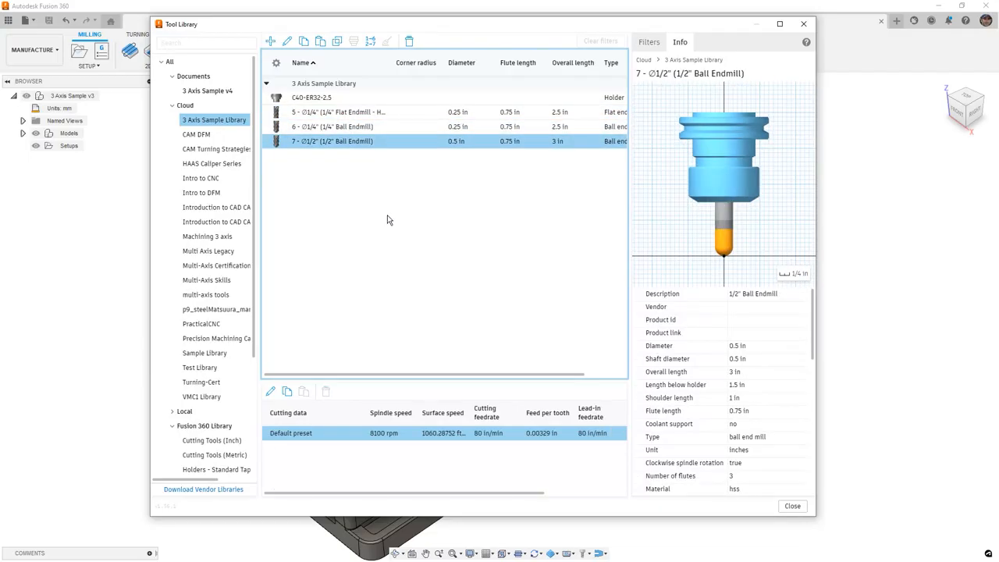
pyautogui.click(792, 508)
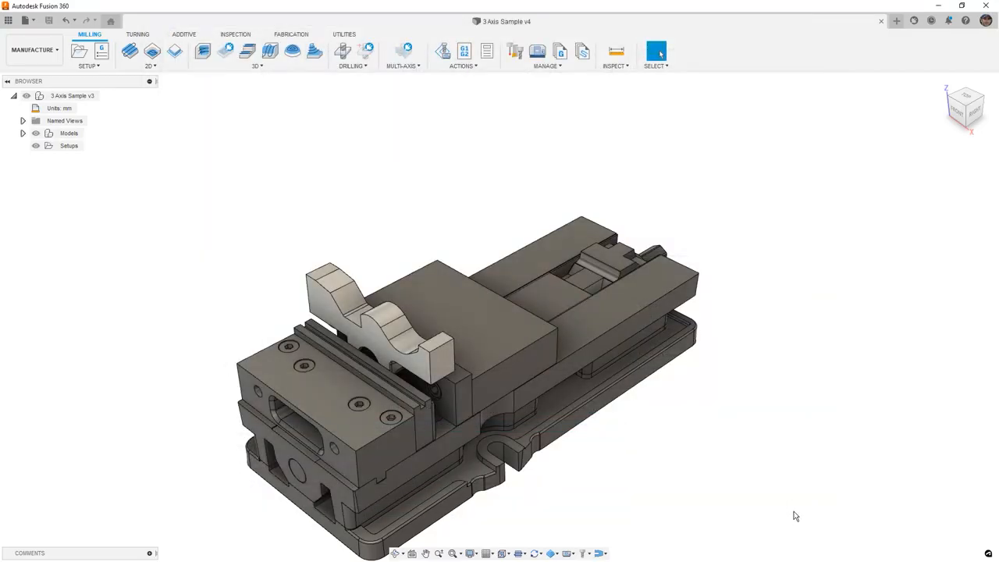